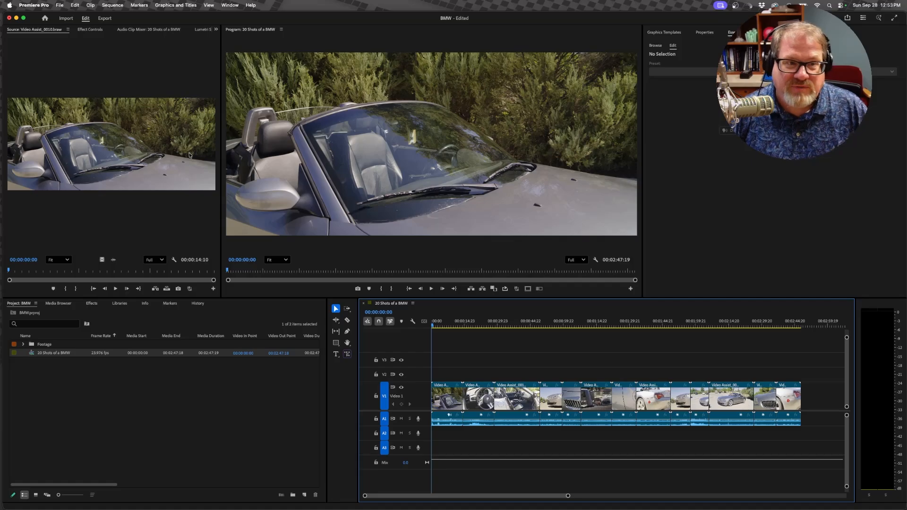
Step: Open the Frame.io V4 Comments window and move it over the Program monitor
{"action": "left_click", "coordinate": [229, 5]}
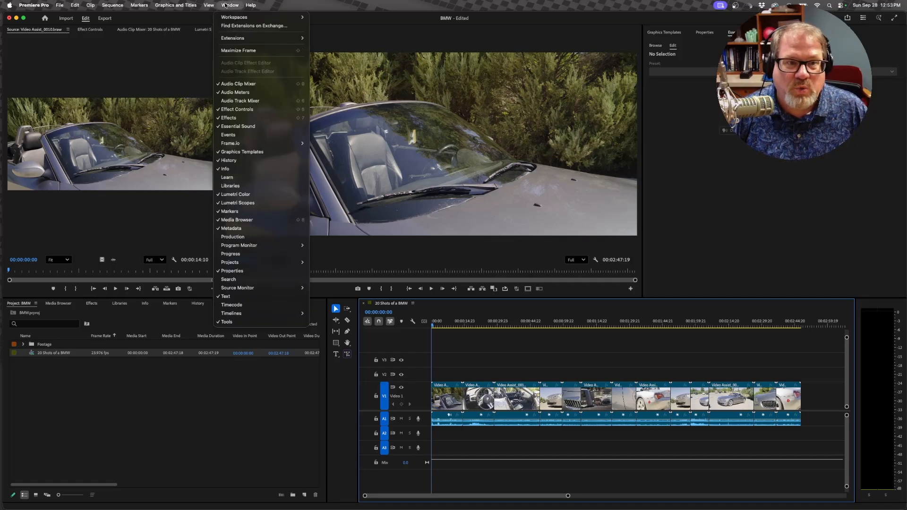
{"action": "mouse_move", "coordinate": [248, 146]}
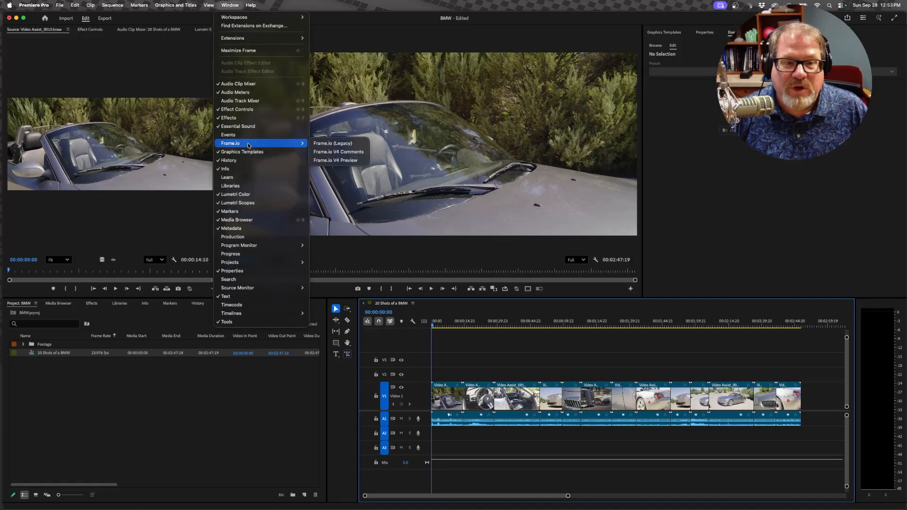
{"action": "left_click", "coordinate": [350, 155]}
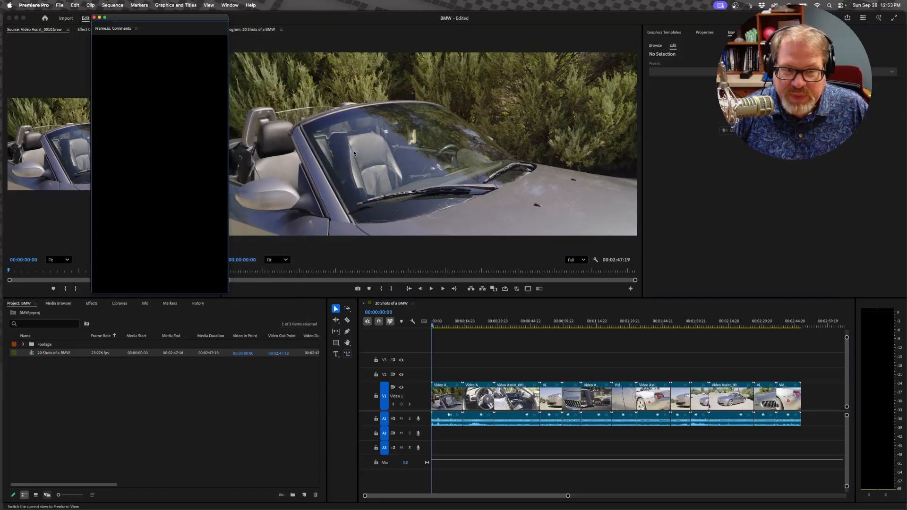
{"action": "left_click_drag", "start_coordinate": [148, 19], "coordinate": [319, 49]}
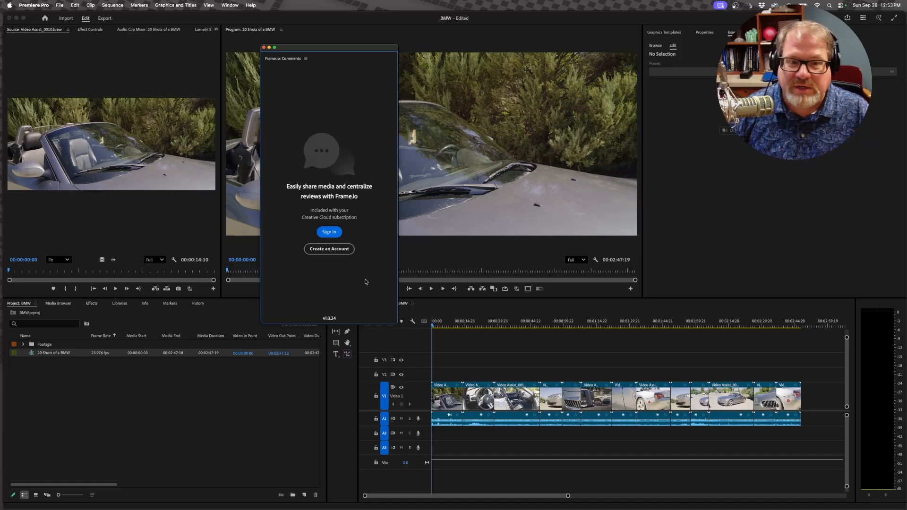
Step: Sign in to Frame.io through the browser, close the authentication page and return to Premiere Pro
{"action": "left_click", "coordinate": [330, 232]}
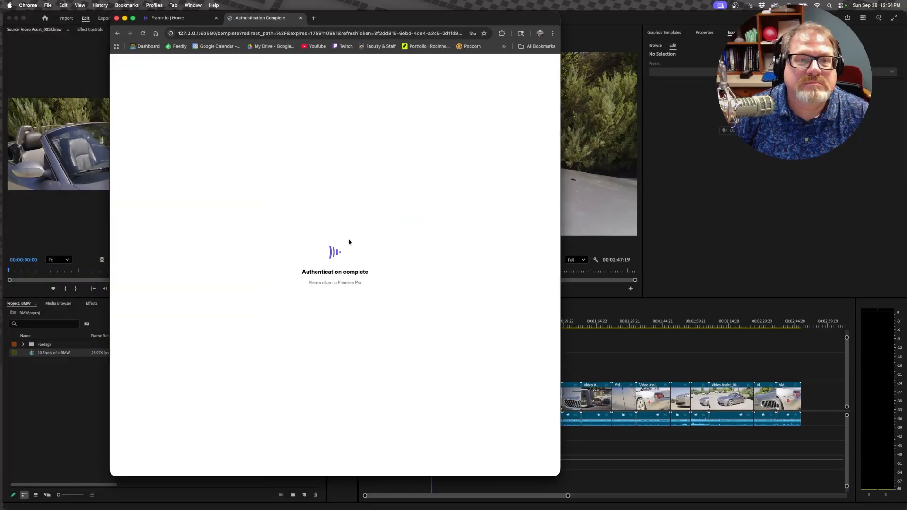
{"action": "left_click", "coordinate": [300, 18]}
{"action": "left_click", "coordinate": [593, 101]}
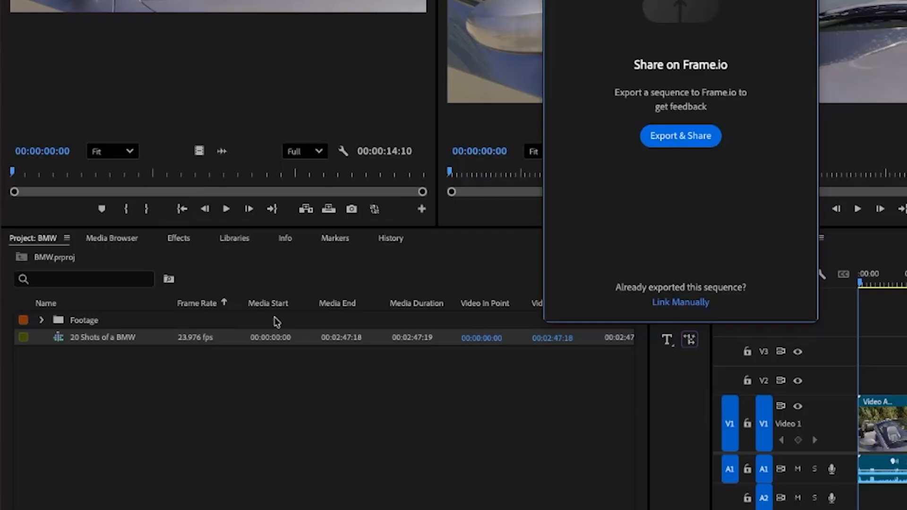
Step: Start an export of the sequence to Frame.io and append a hyphen and the editor's surname to the export name
{"action": "left_click", "coordinate": [692, 137]}
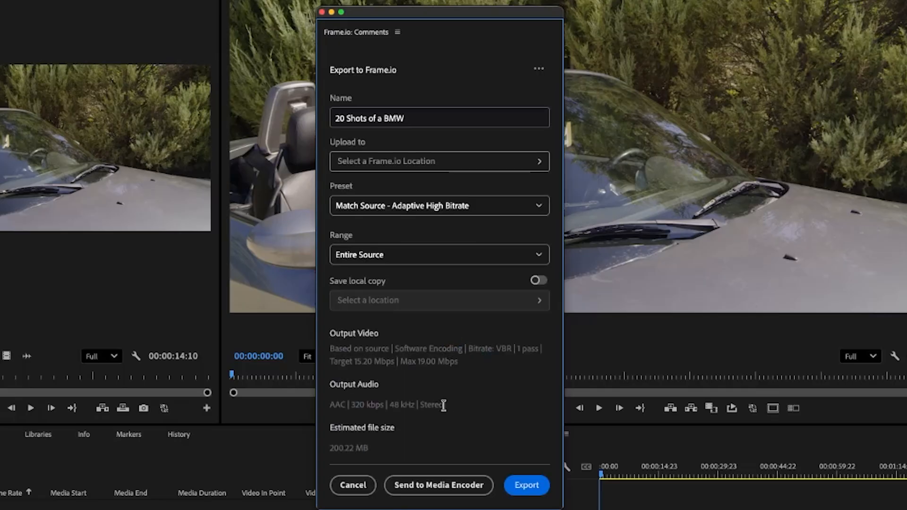
{"action": "left_click", "coordinate": [434, 118]}
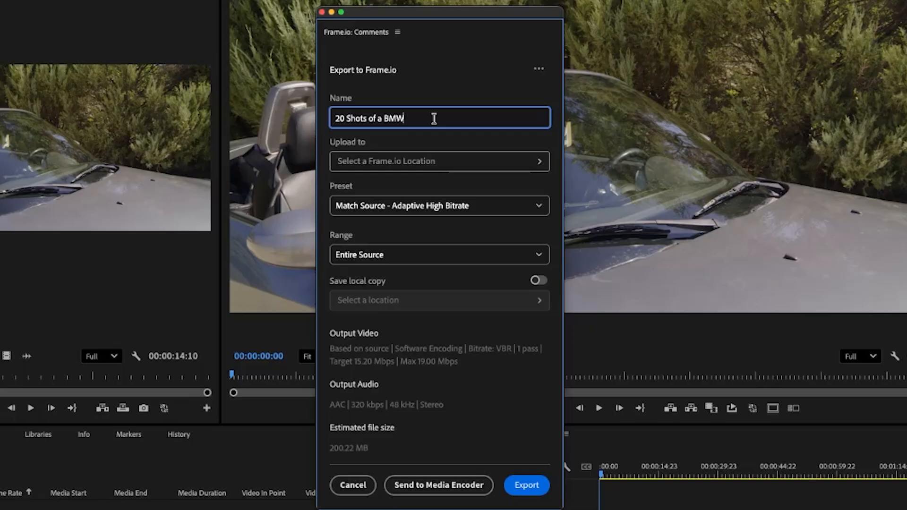
{"action": "type", "text": "- Schleicher"}
{"action": "key", "text": "Tab"}
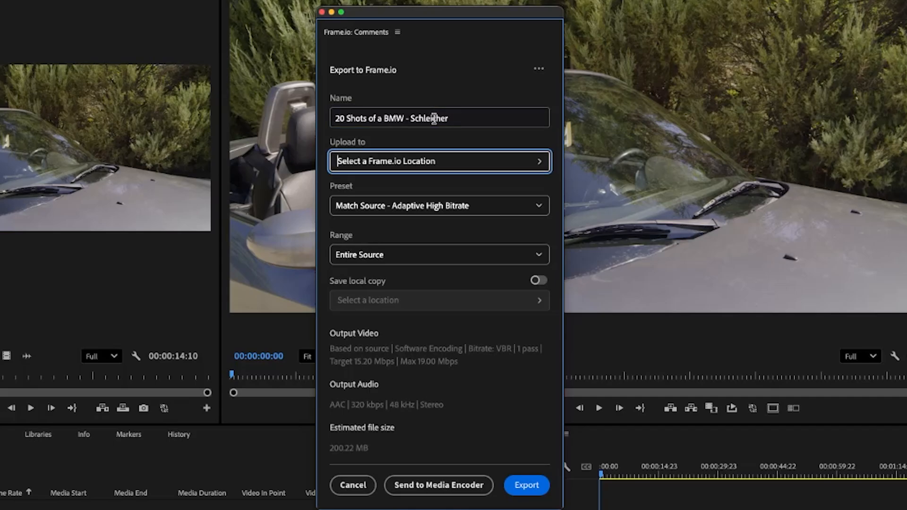
Step: Choose the BMW project as the upload location and export the entire sequence with the Match Source - Adaptive High Bitrate preset
{"action": "left_click", "coordinate": [449, 162]}
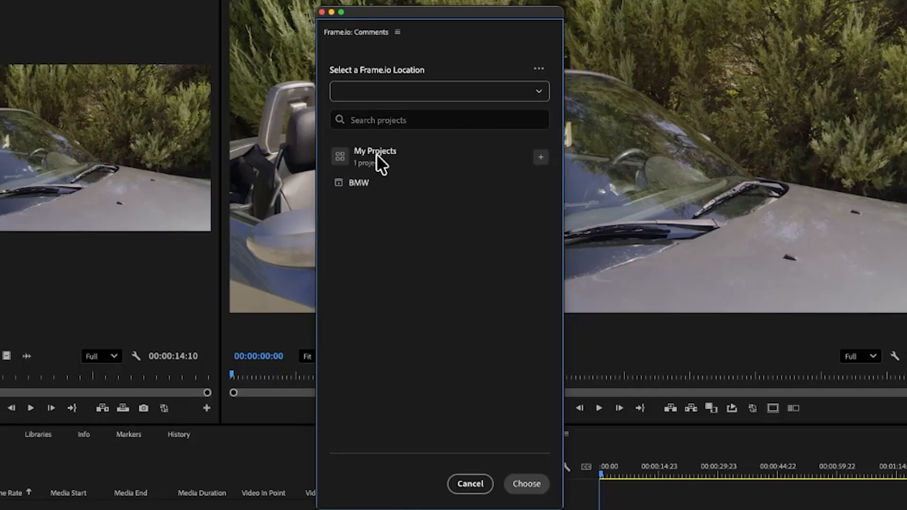
{"action": "left_click", "coordinate": [362, 185]}
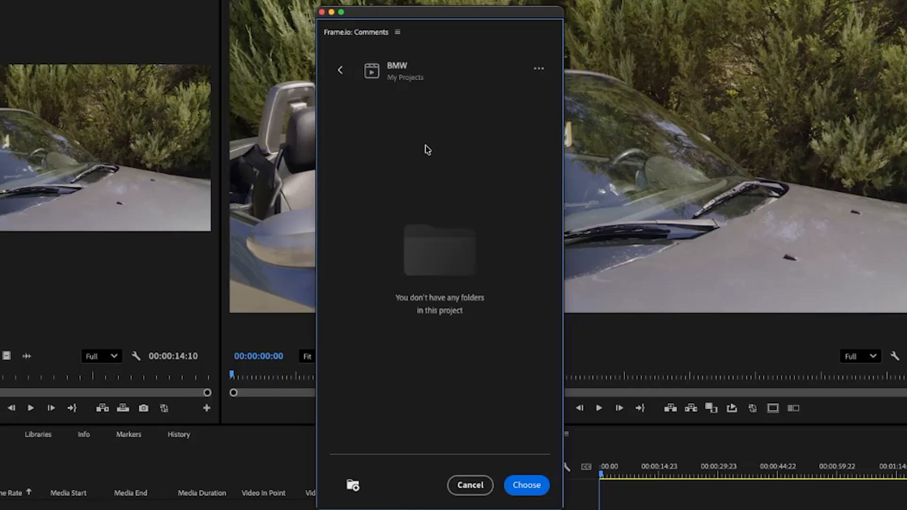
{"action": "left_click", "coordinate": [525, 486]}
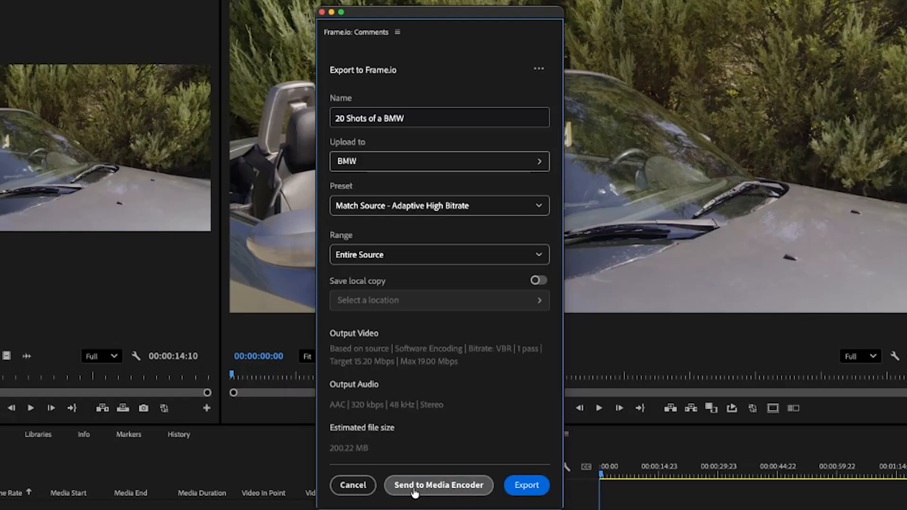
{"action": "left_click", "coordinate": [527, 487]}
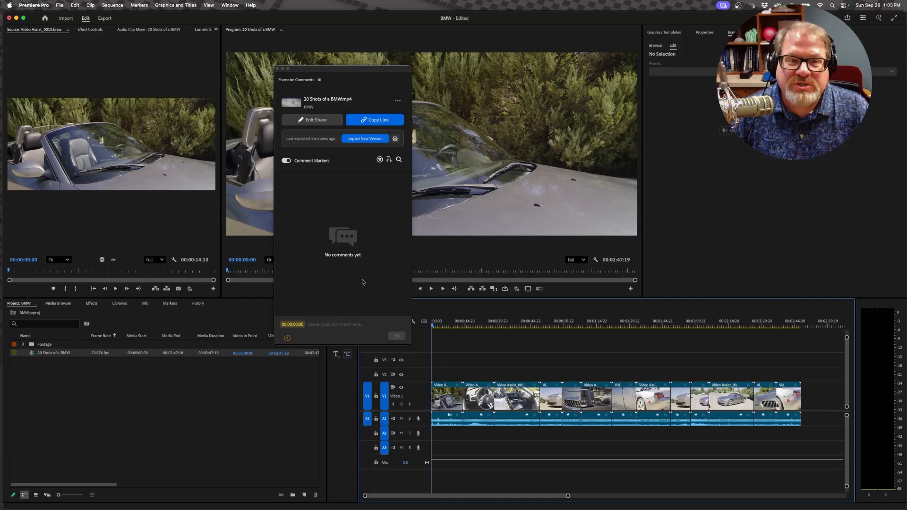
Step: Switch to Frame.io in Chrome and open the BMW project from the home page
{"action": "key", "text": "super+Tab"}
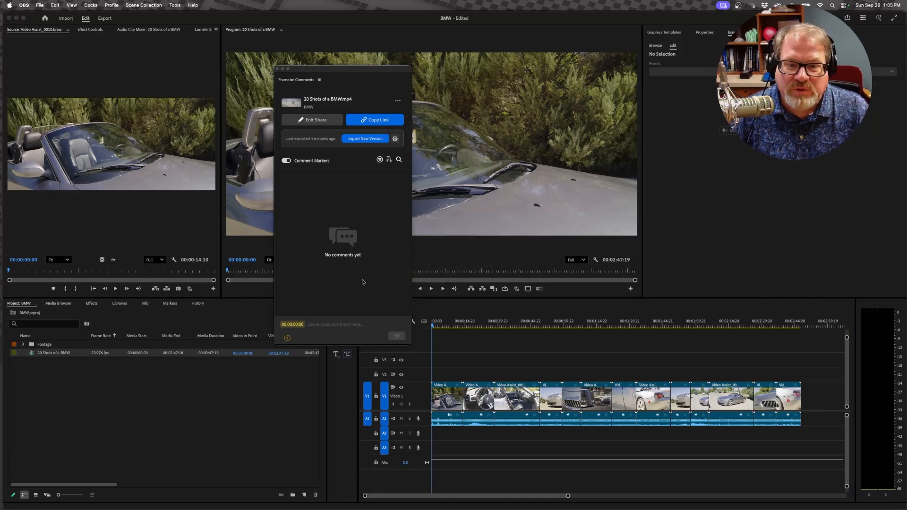
{"action": "key", "text": "super+Tab"}
{"action": "key", "text": "Tab"}
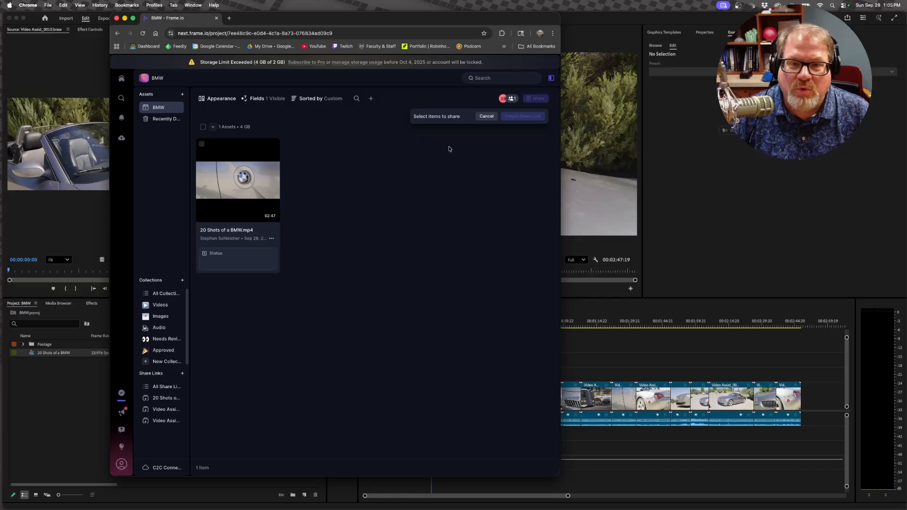
{"action": "left_click_drag", "start_coordinate": [405, 16], "coordinate": [444, 16]}
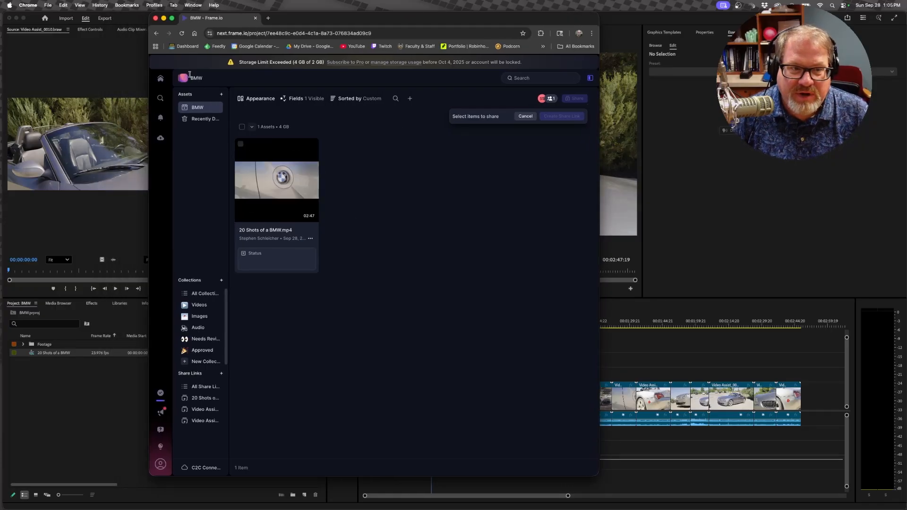
{"action": "left_click", "coordinate": [161, 79]}
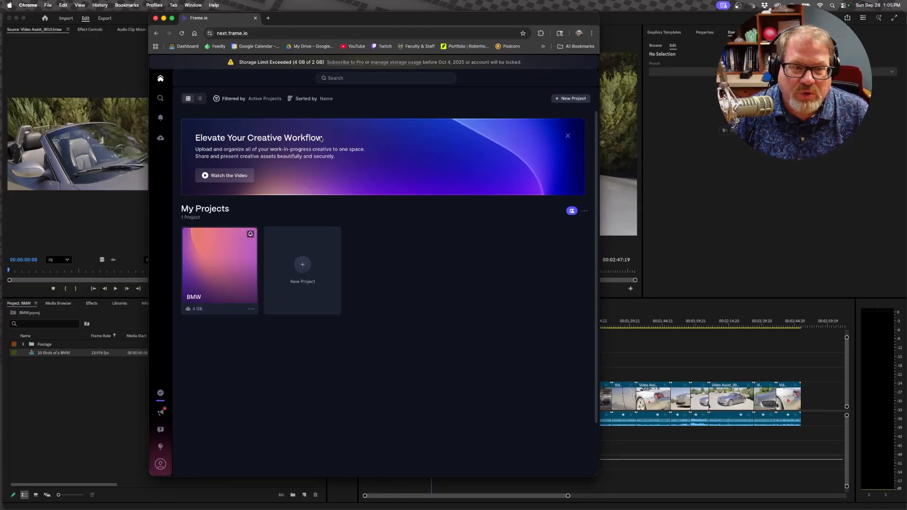
{"action": "left_click", "coordinate": [200, 285]}
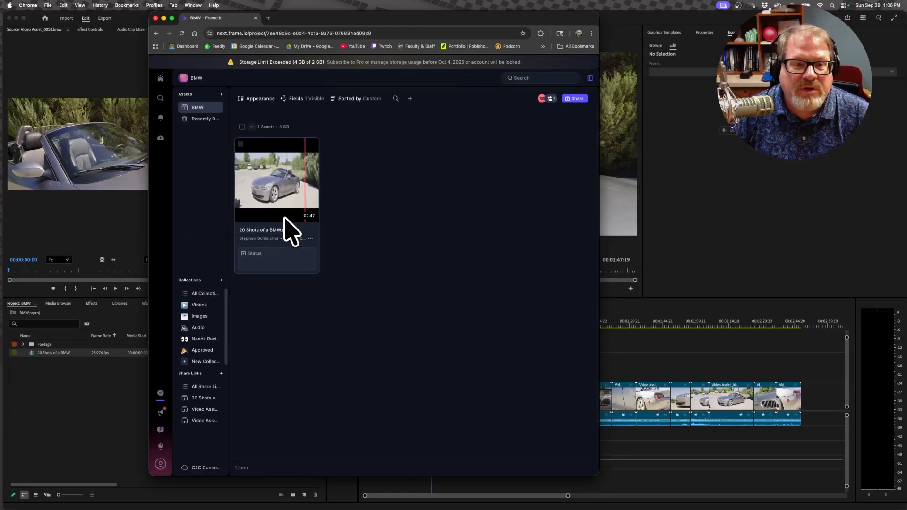
Step: View the uploaded 20 Shots of a BMW.mp4 in the player and return to the BMW project
{"action": "left_click", "coordinate": [276, 230]}
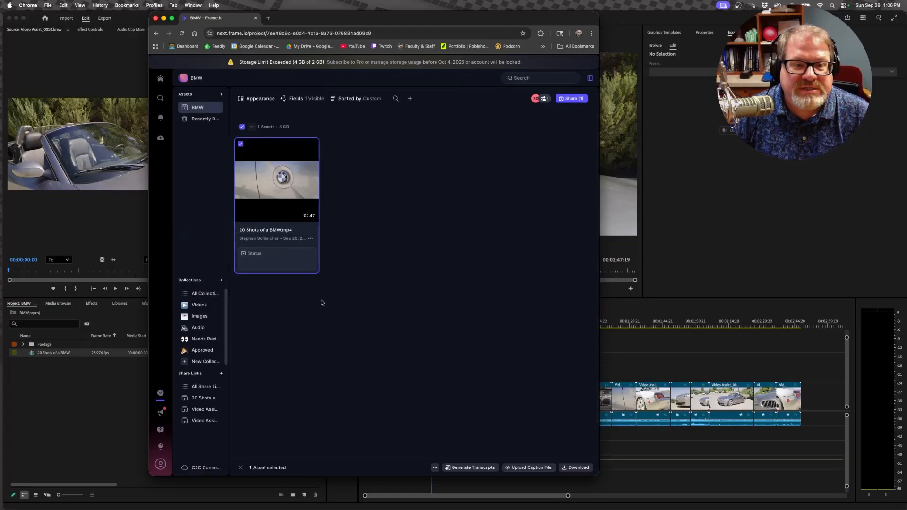
{"action": "left_click", "coordinate": [266, 202]}
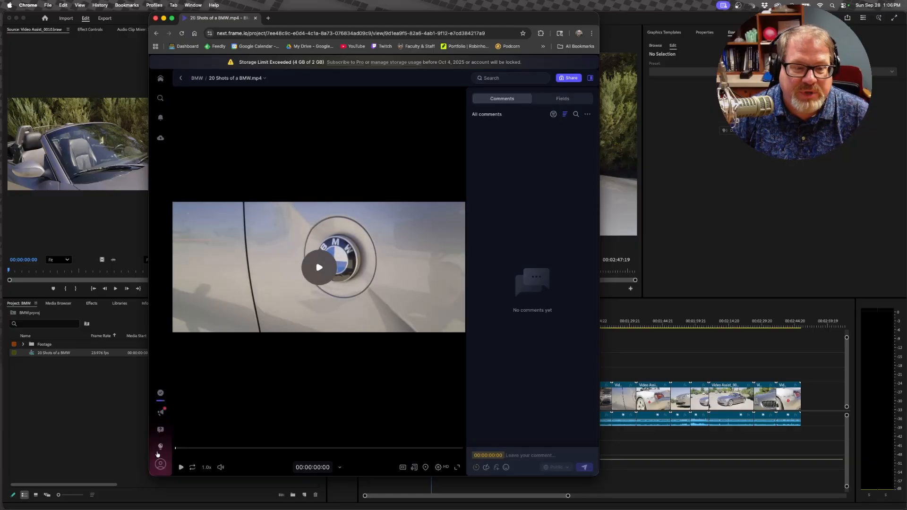
{"action": "left_click_drag", "start_coordinate": [180, 449], "coordinate": [162, 438]}
{"action": "left_click", "coordinate": [180, 78]}
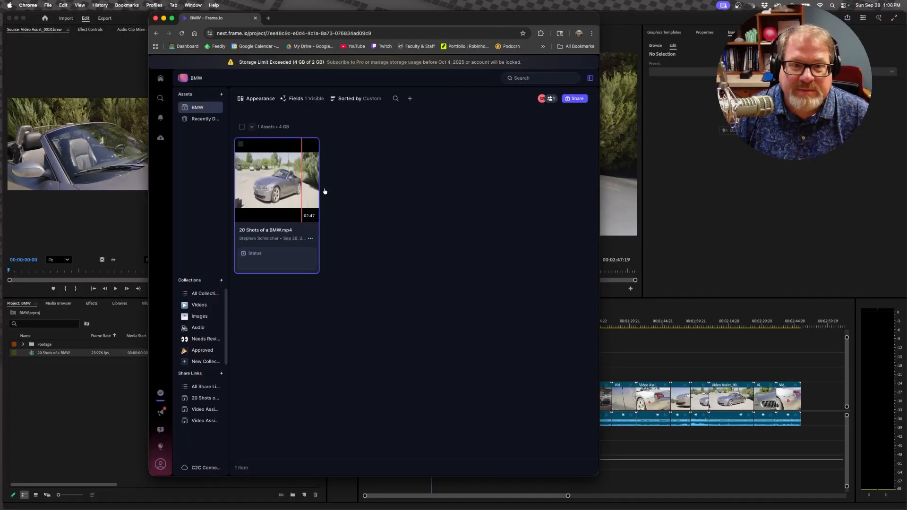
Step: Select the 20 Shots of a BMW.mp4 asset and add a suggested contact to the BMW project with Full Access
{"action": "left_click", "coordinate": [286, 184]}
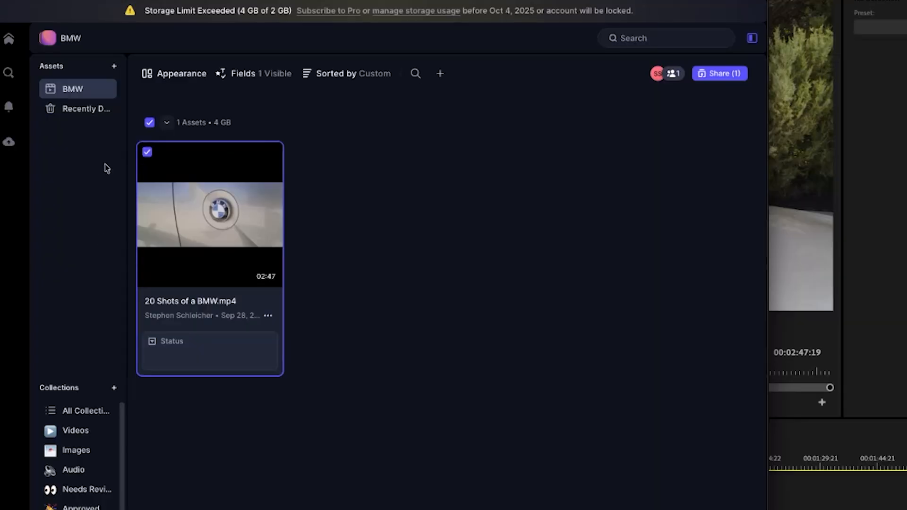
{"action": "right_click", "coordinate": [672, 78]}
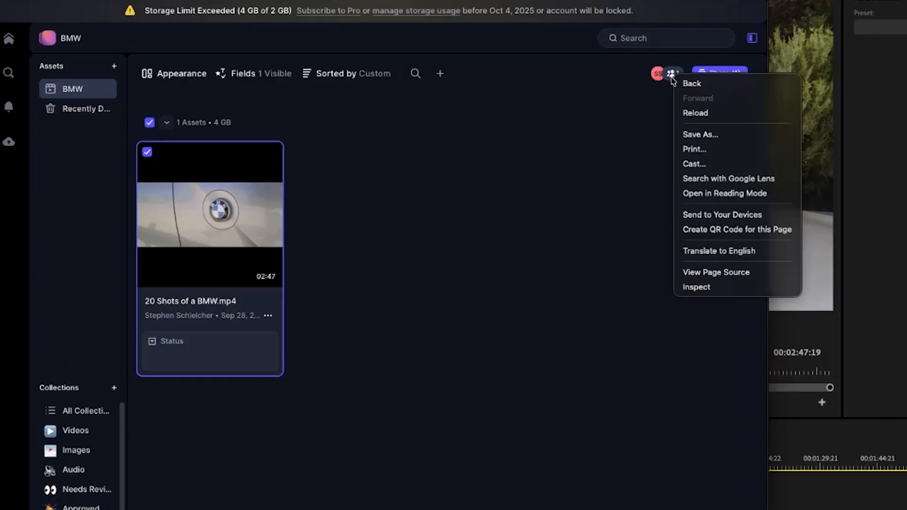
{"action": "left_click", "coordinate": [637, 109]}
{"action": "left_click", "coordinate": [673, 74]}
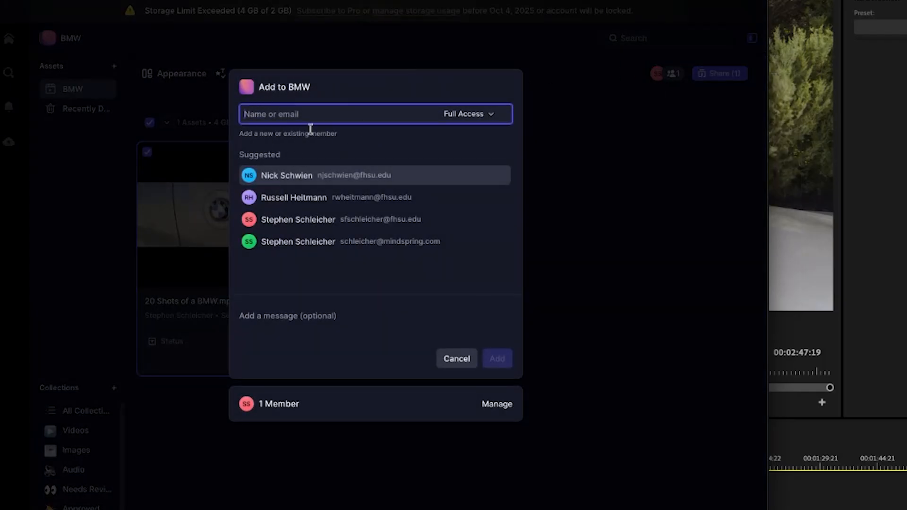
{"action": "left_click", "coordinate": [301, 221]}
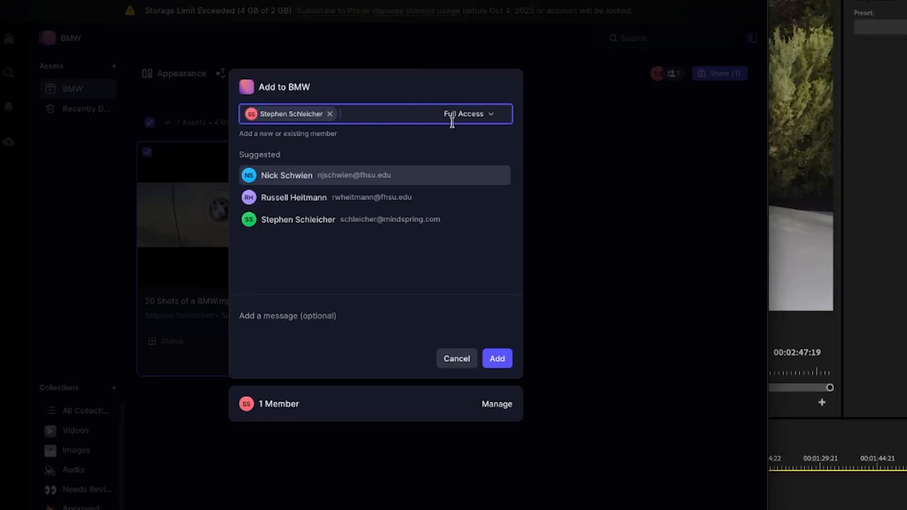
{"action": "left_click", "coordinate": [498, 360]}
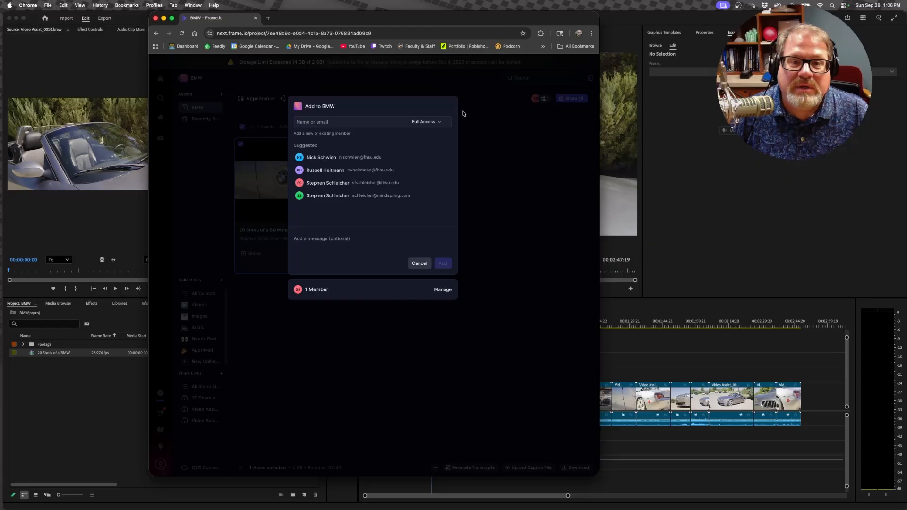
{"action": "left_click", "coordinate": [456, 358]}
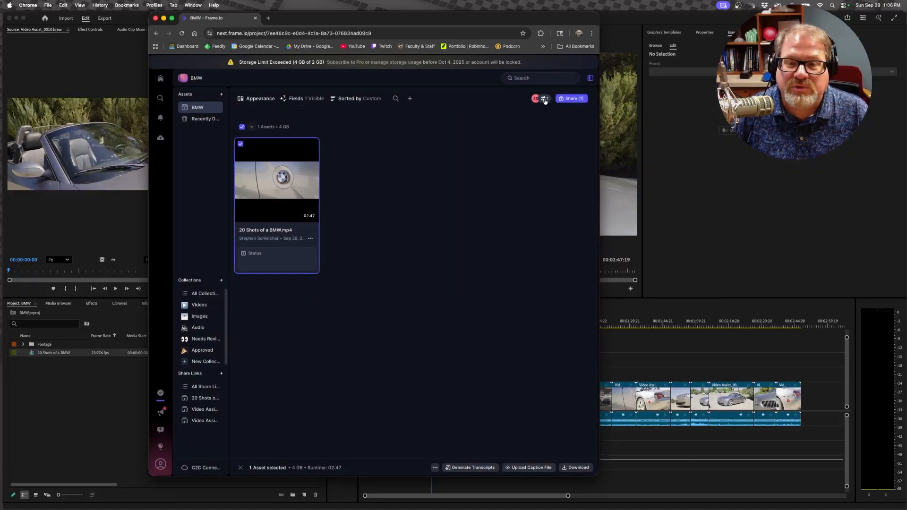
Step: Create a public share link for the selected 20 Shots of a BMW.mp4 asset and close its sharing settings
{"action": "left_click", "coordinate": [579, 103]}
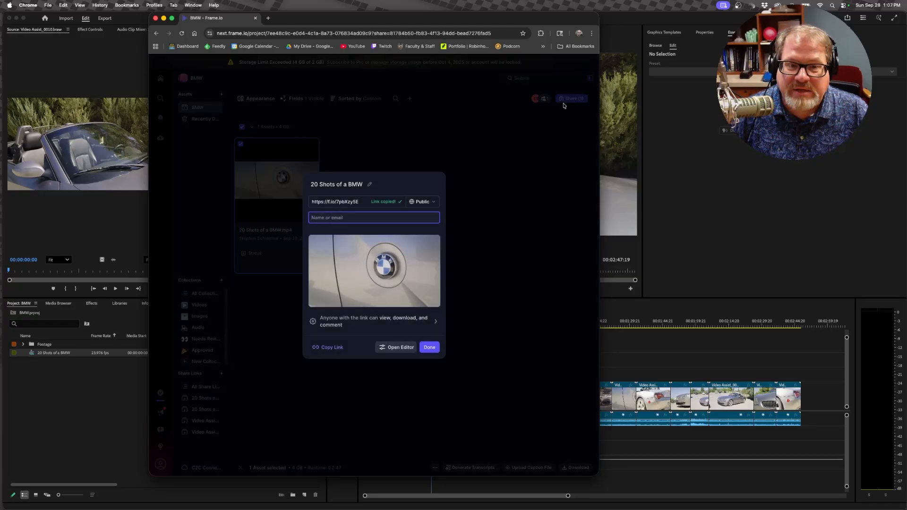
{"action": "left_click", "coordinate": [430, 347]}
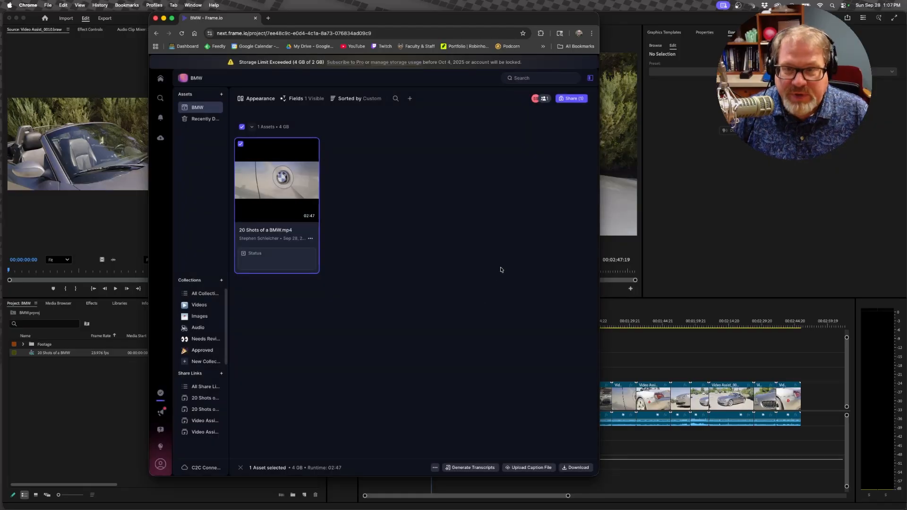
{"action": "left_click", "coordinate": [645, 440]}
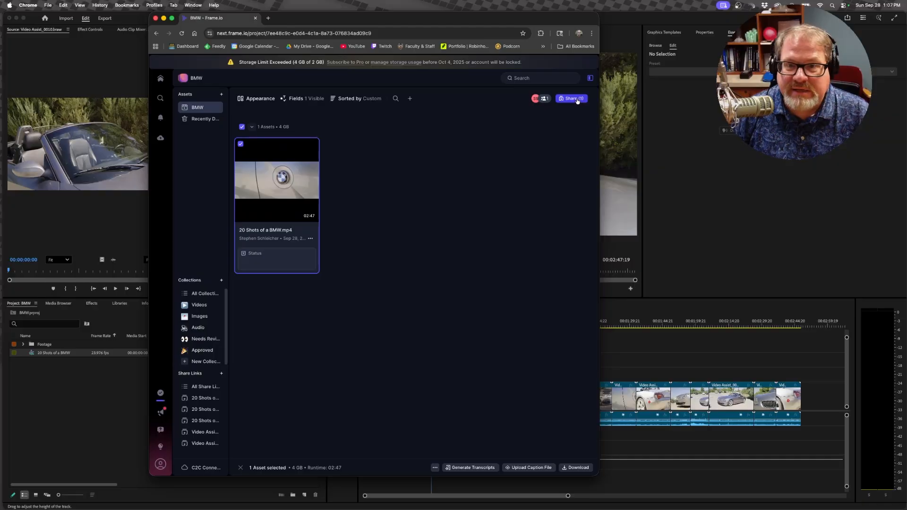
Step: Create another public share link for the same video, dismissing the feedback survey before finishing
{"action": "left_click", "coordinate": [577, 100]}
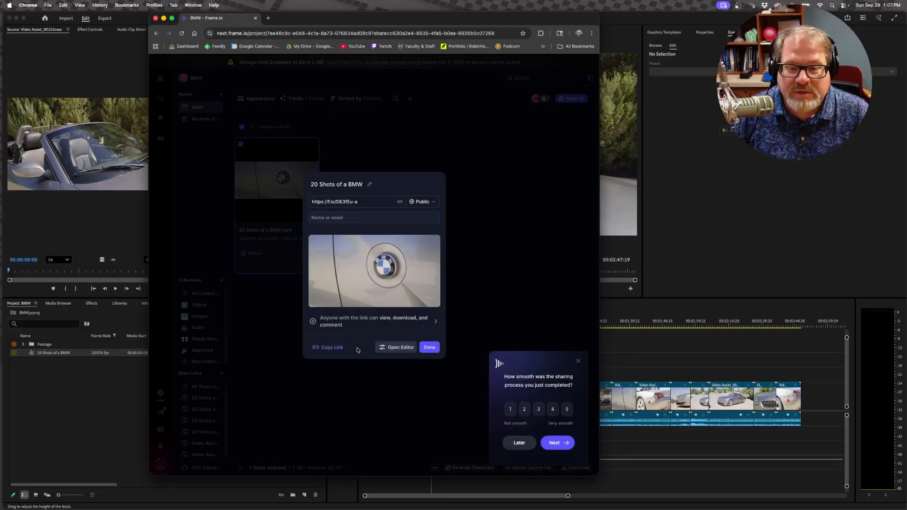
{"action": "left_click", "coordinate": [577, 362]}
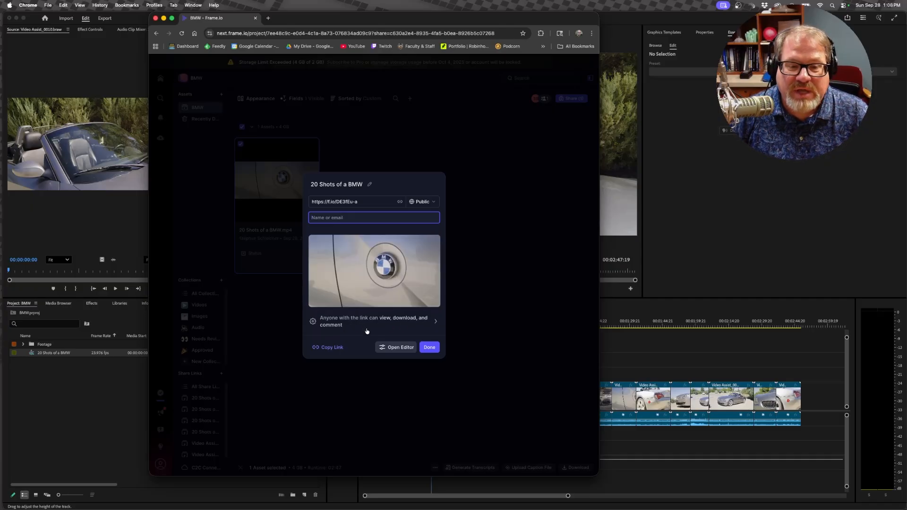
{"action": "left_click", "coordinate": [425, 347]}
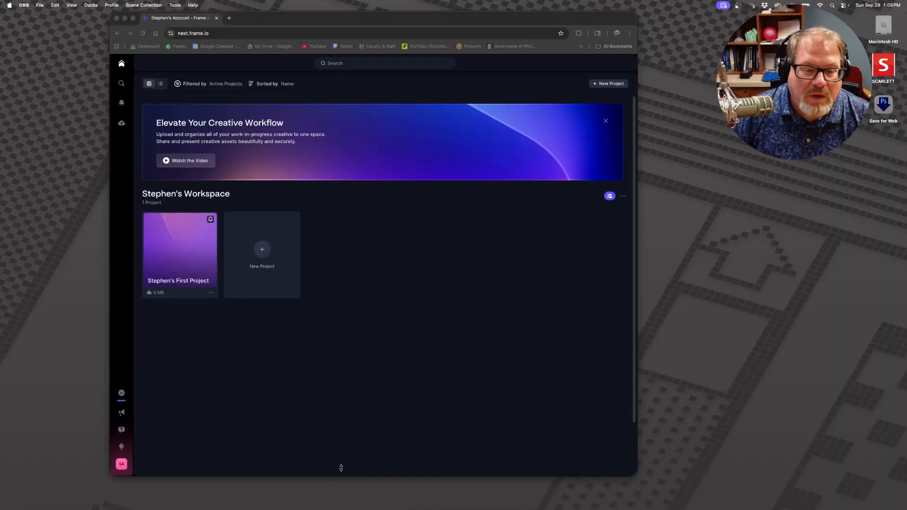
Step: Switch from the personal account to the account holding the invited project and open the BMW project
{"action": "left_click", "coordinate": [341, 475]}
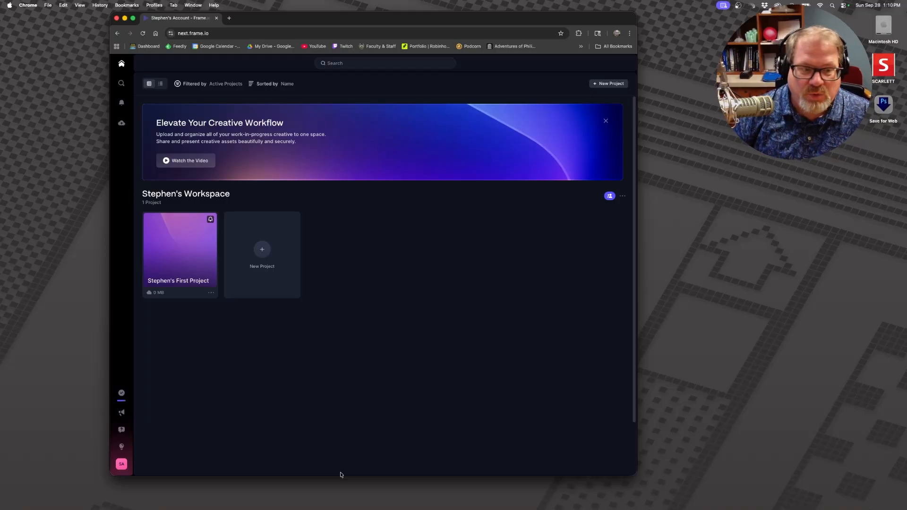
{"action": "left_click", "coordinate": [122, 464]}
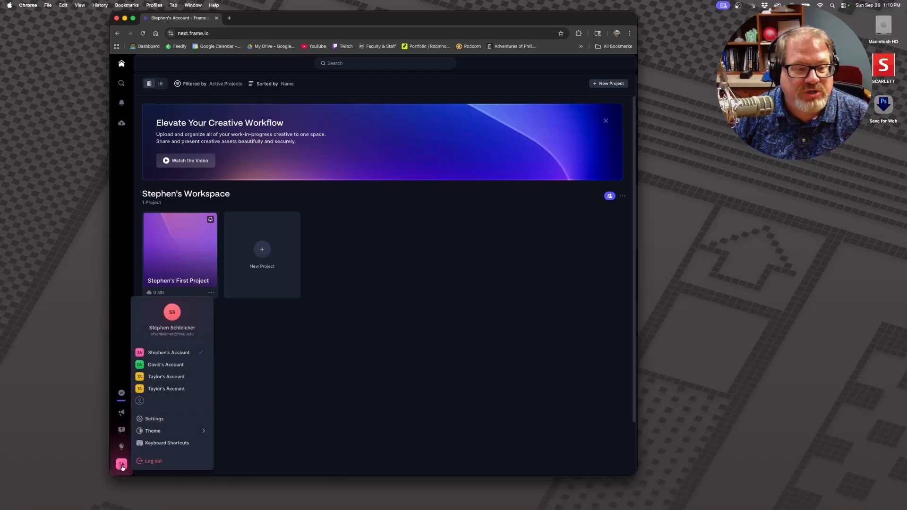
{"action": "left_click", "coordinate": [163, 402]}
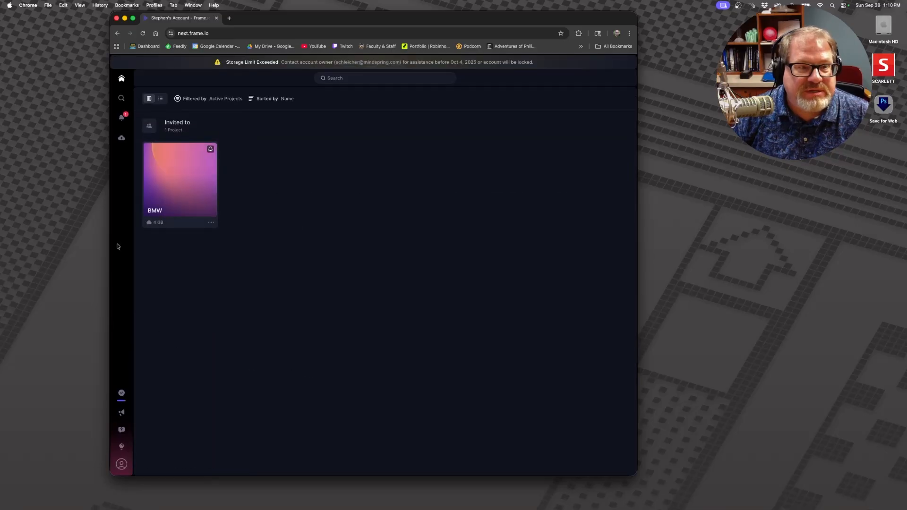
{"action": "left_click", "coordinate": [204, 204]}
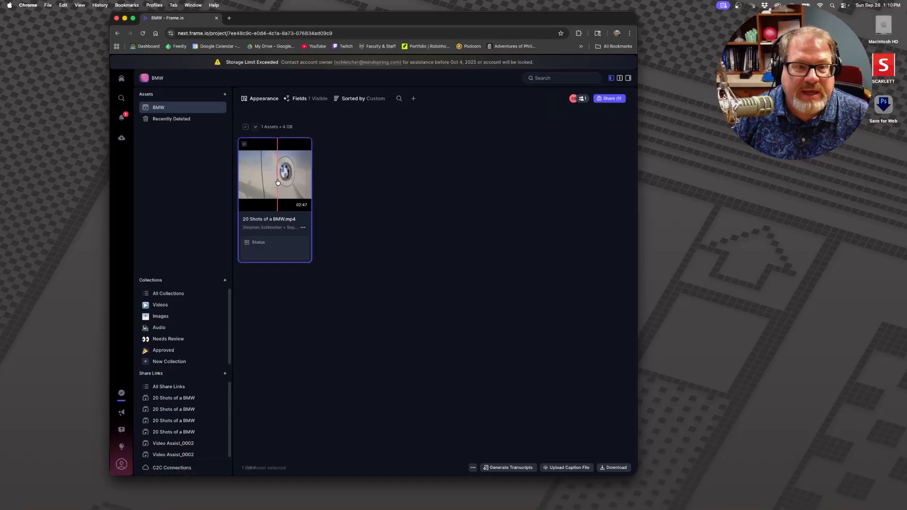
Step: Open 20 Shots of a BMW.mp4 in the player, enlarge the browser window and dismiss the feedback survey
{"action": "double_click", "coordinate": [282, 181]}
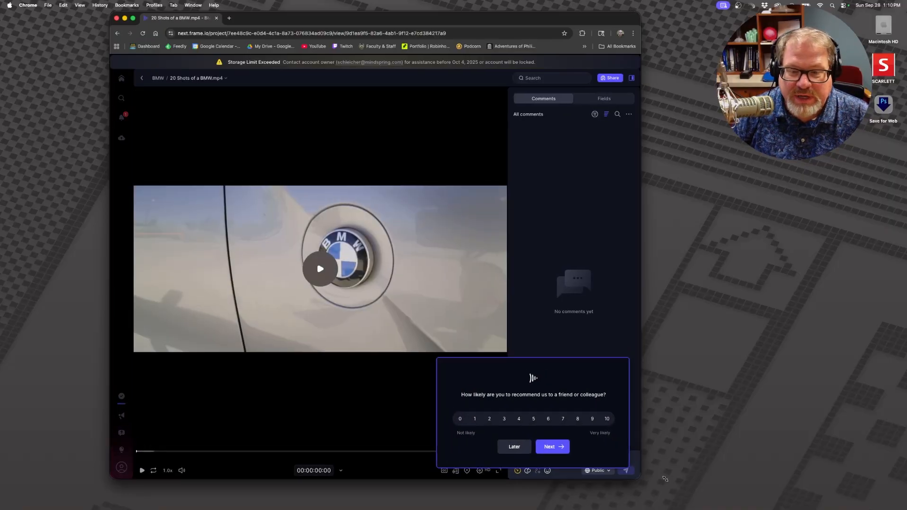
{"action": "left_click_drag", "start_coordinate": [635, 472], "coordinate": [730, 498]}
{"action": "left_click", "coordinate": [604, 467]}
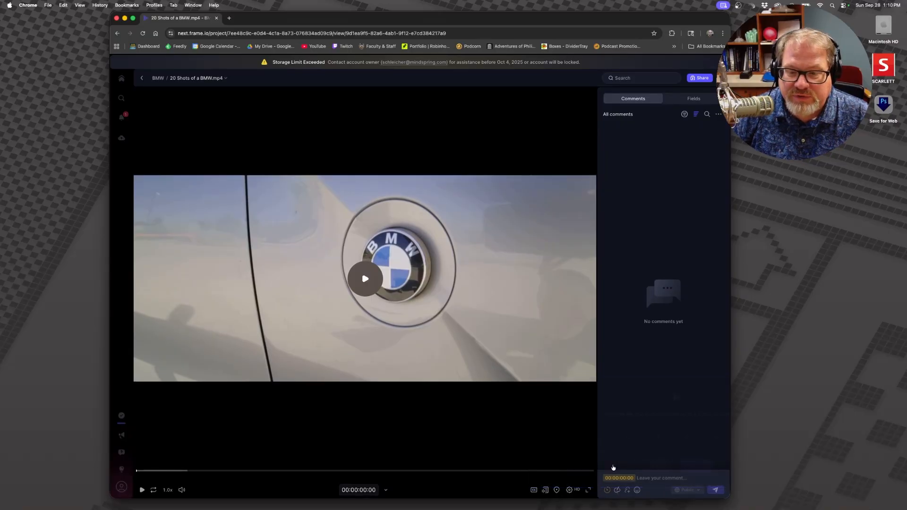
Step: Play the opening shot, pause at 00:00:01:05 and post the public comment "Hey, remember we want you to use a tripod for this exercise."
{"action": "mouse_move", "coordinate": [137, 474]}
{"action": "left_mouse_down"}
{"action": "mouse_move", "coordinate": [179, 473]}
{"action": "mouse_move", "coordinate": [134, 475]}
{"action": "left_mouse_up"}
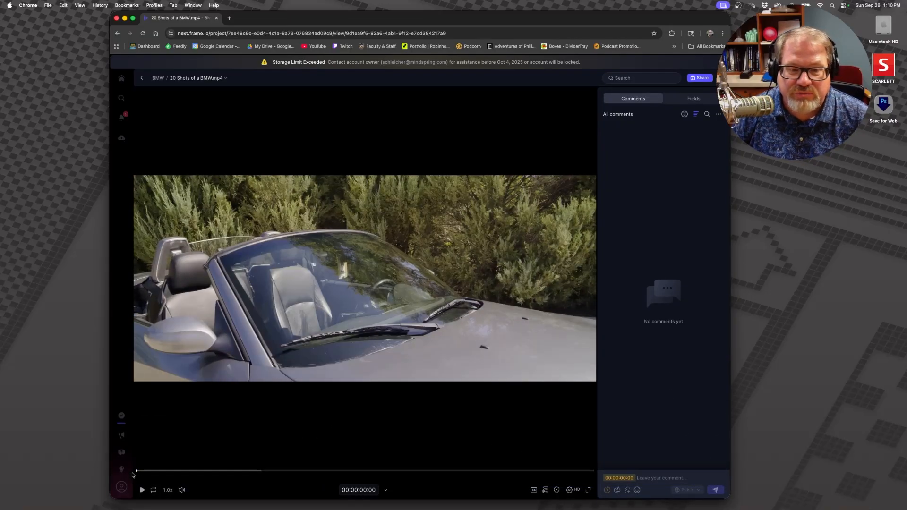
{"action": "key", "text": "space"}
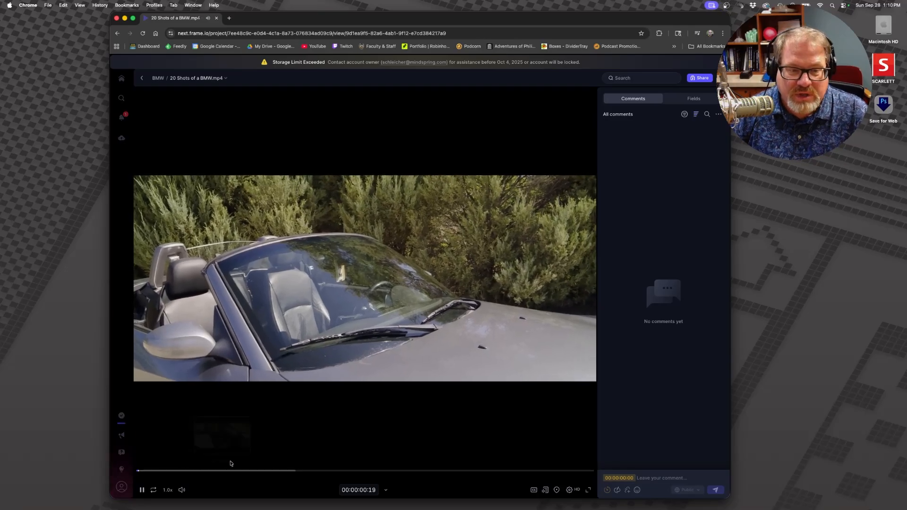
{"action": "key", "text": "space"}
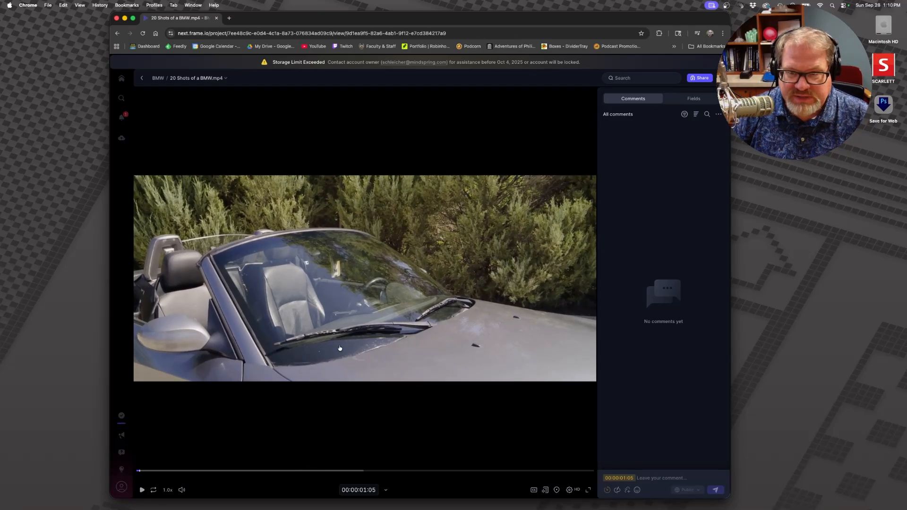
{"action": "left_click", "coordinate": [649, 479]}
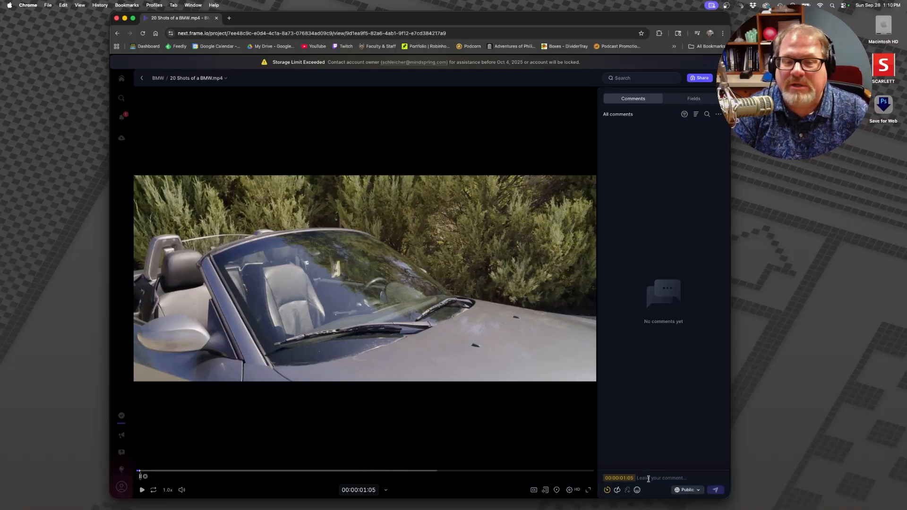
{"action": "type", "text": "Hey, reme"}
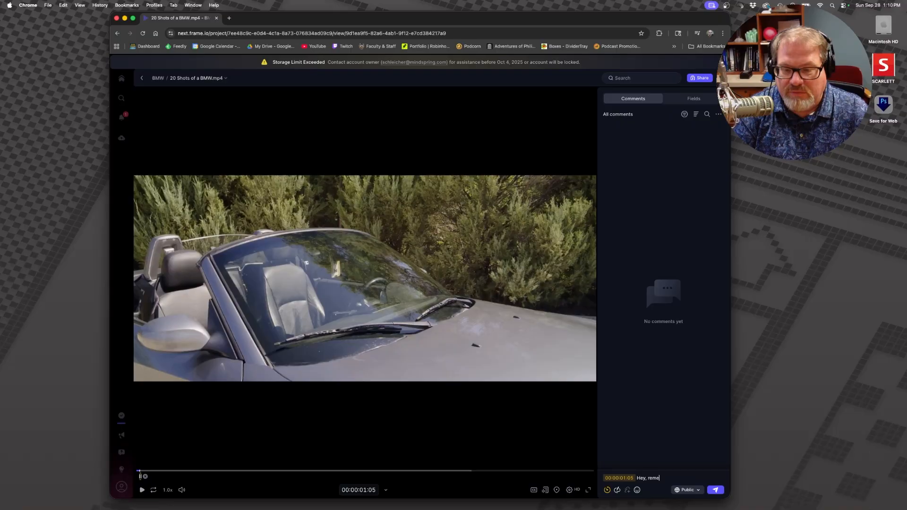
{"action": "type", "text": "mber we want you"}
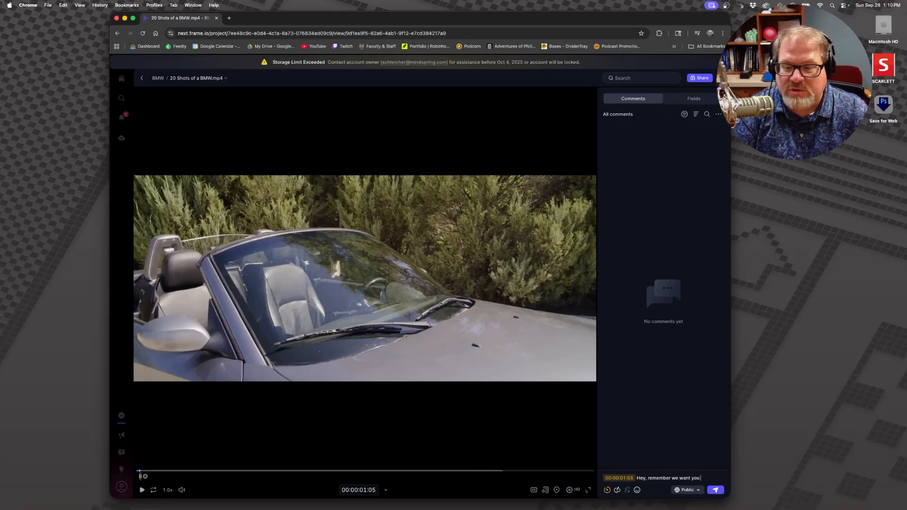
{"action": "type", "text": " to use a tripod for this exercise."}
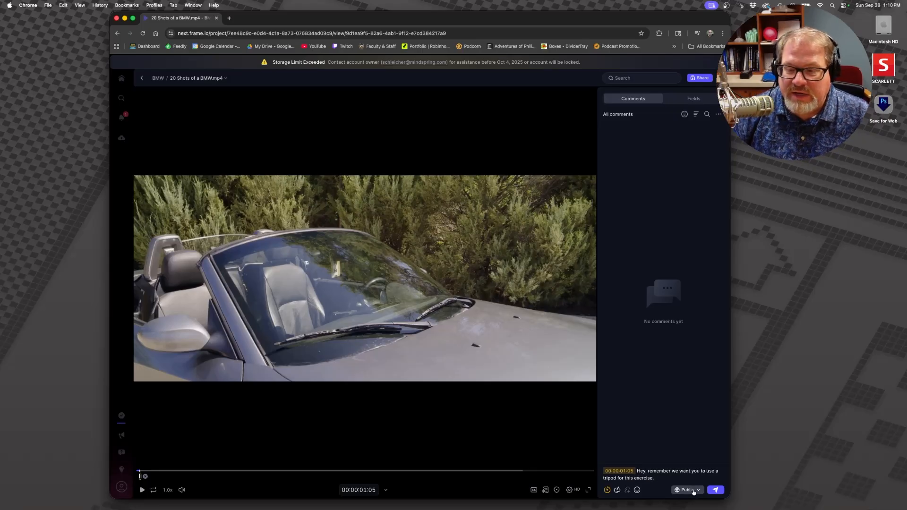
{"action": "left_click", "coordinate": [716, 491]}
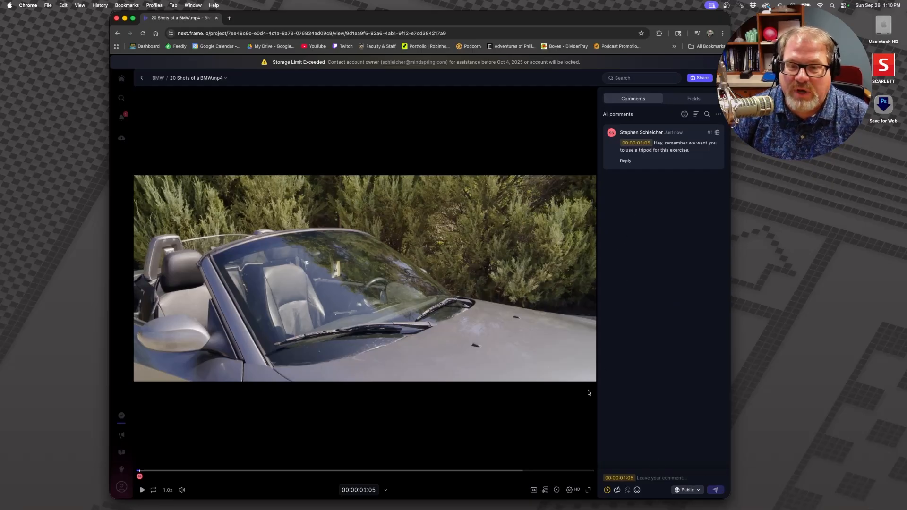
Step: Post the comment "Interesting shot. A little over exposed" on the steering wheel shot at 00:00:17:19
{"action": "left_click_drag", "start_coordinate": [147, 473], "coordinate": [186, 477]}
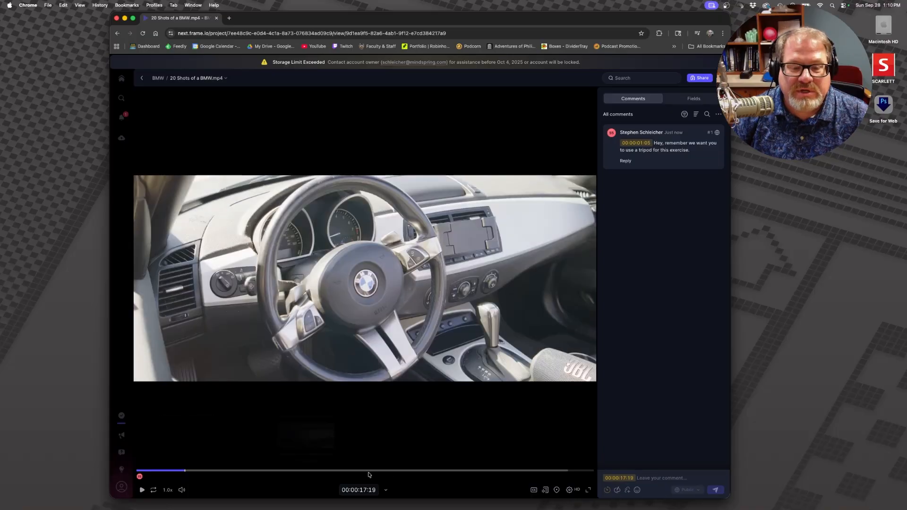
{"action": "left_click", "coordinate": [661, 476]}
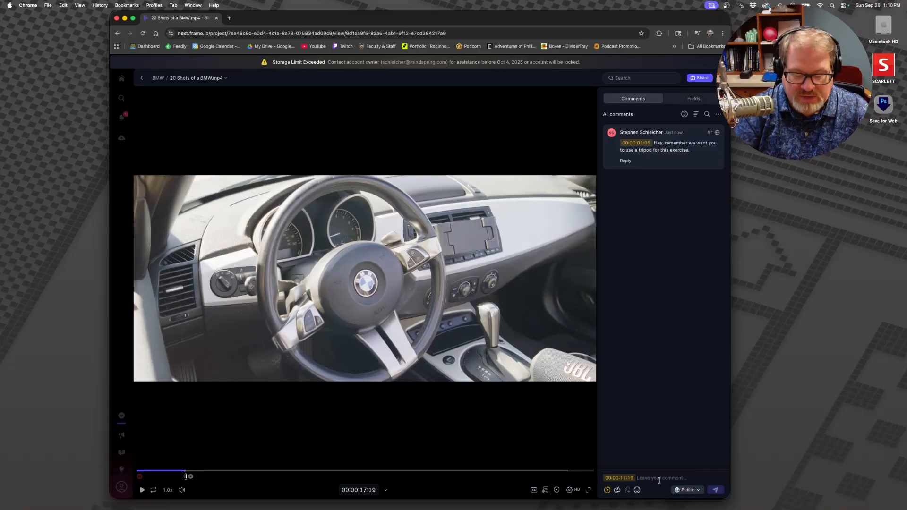
{"action": "type", "text": "In"}
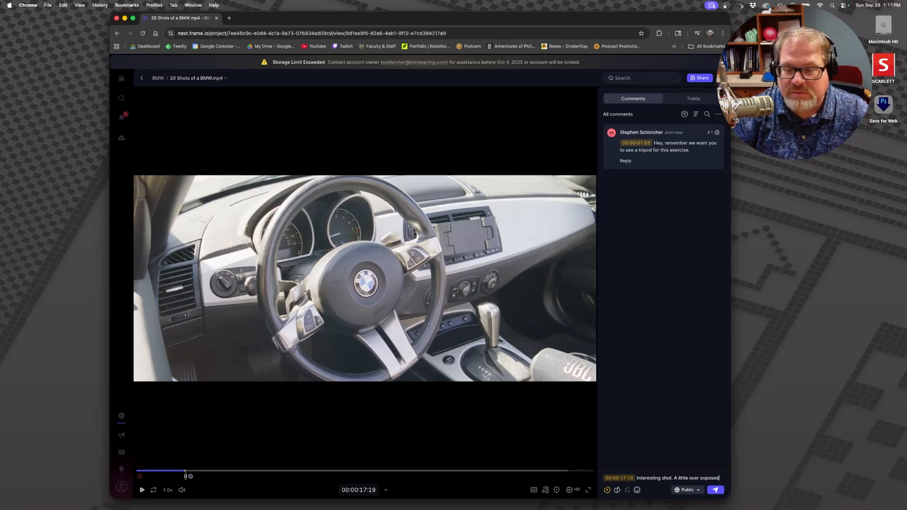
{"action": "type", "text": "teresting shot. A little over exposed"}
{"action": "key", "text": "Return"}
Step: Post the comment "Somebody forgot to use a tripod again. womp womp..." on the open-door shot at 00:00:34:06
{"action": "left_click", "coordinate": [222, 471]}
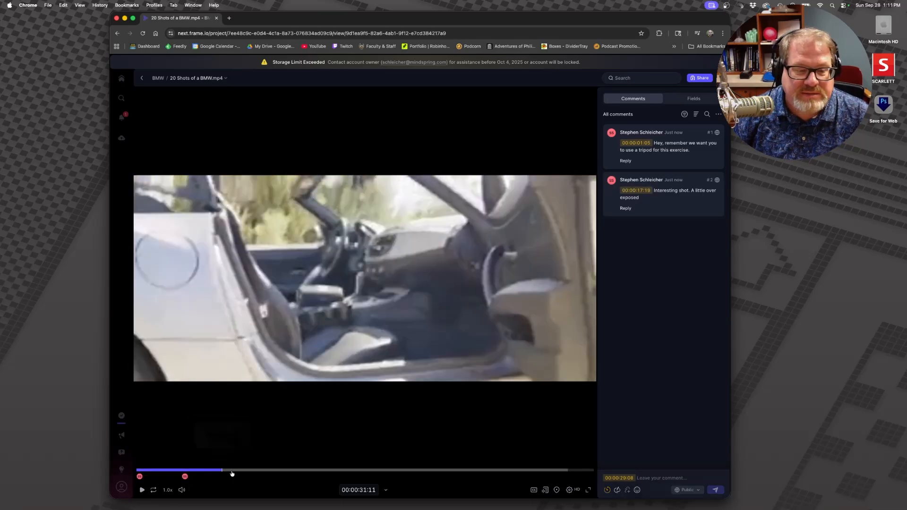
{"action": "left_click_drag", "start_coordinate": [232, 474], "coordinate": [231, 474]}
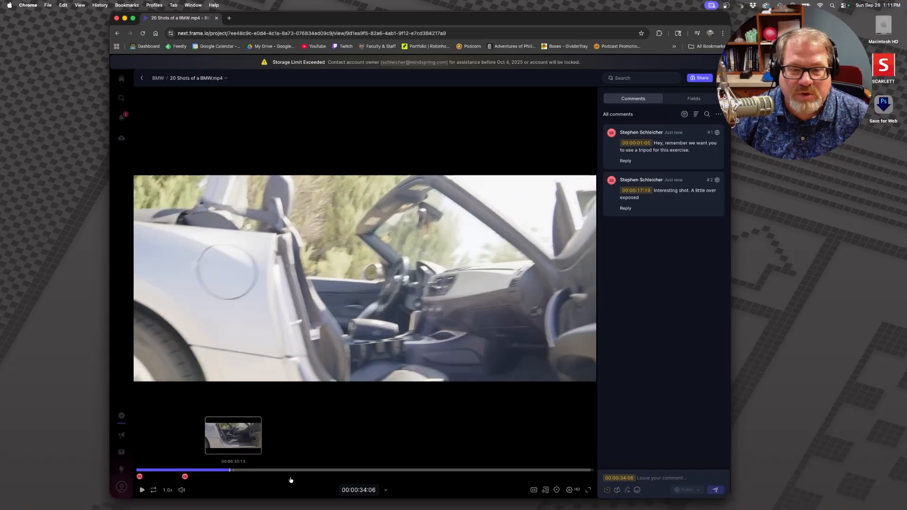
{"action": "left_click", "coordinate": [661, 478]}
{"action": "type", "text": "Somebody forgot to use a"}
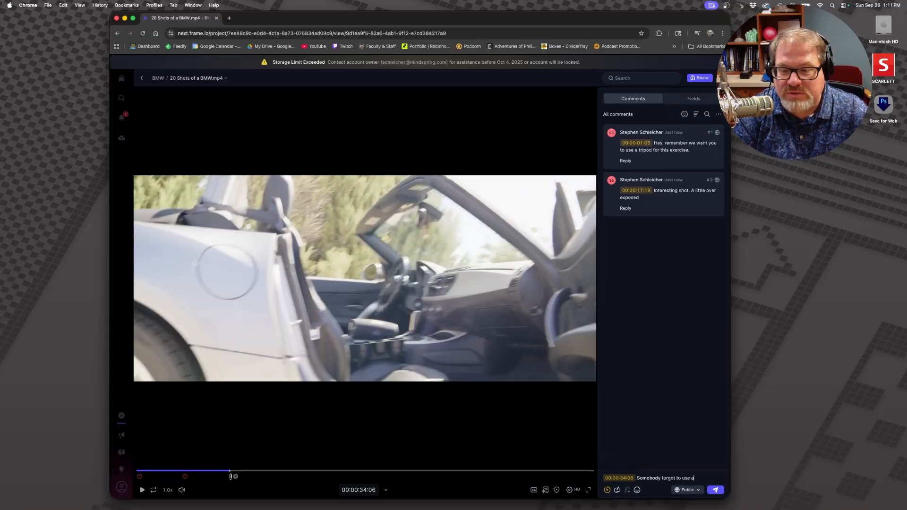
{"action": "type", "text": " tripod again"}
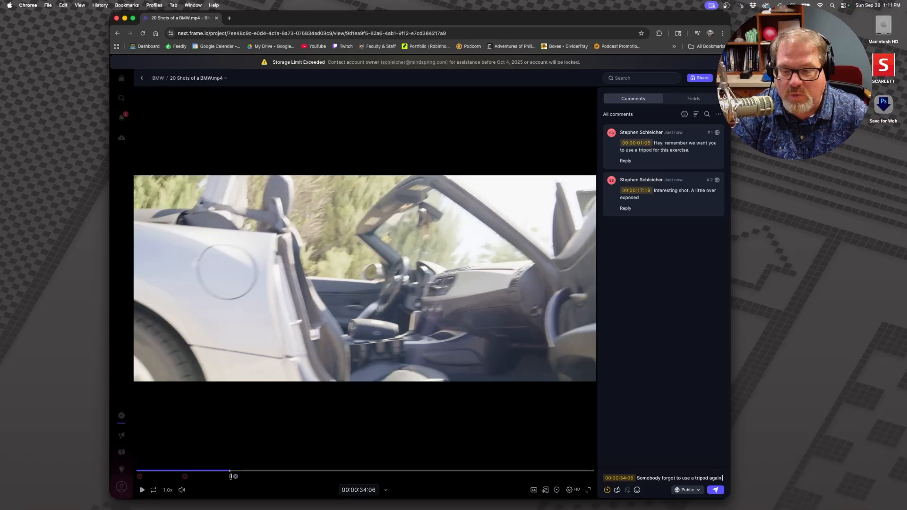
{"action": "type", "text": ". womp womp"}
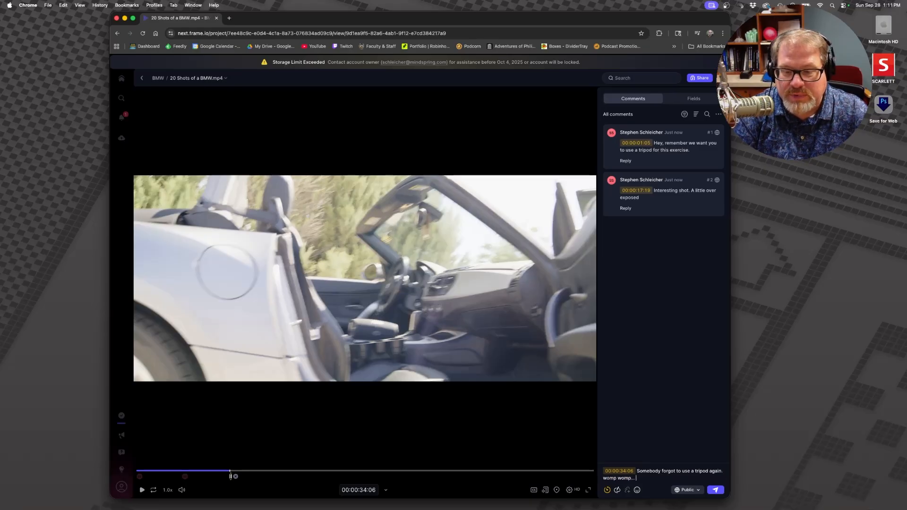
{"action": "type", "text": "..."}
{"action": "left_click", "coordinate": [719, 490]}
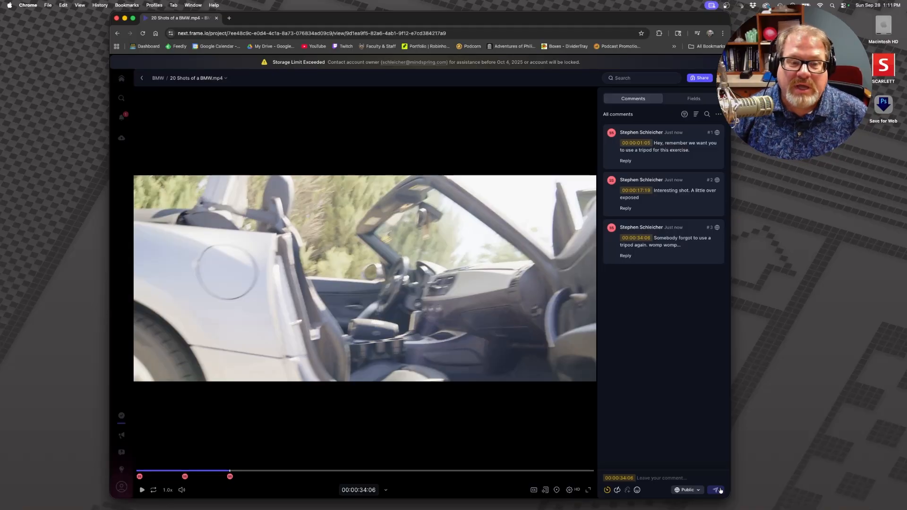
Step: Post the comment "Great, dynamic shot. Good Job." at 00:00:55:23 and scrub further into the video
{"action": "left_click_drag", "start_coordinate": [258, 471], "coordinate": [289, 473]}
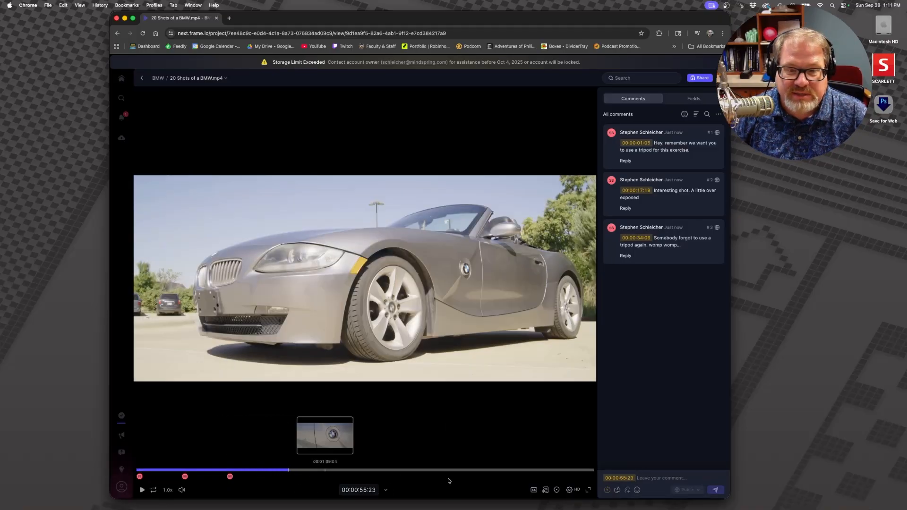
{"action": "left_click", "coordinate": [669, 476]}
{"action": "type", "text": "Great, dynamic shot. Good Job."}
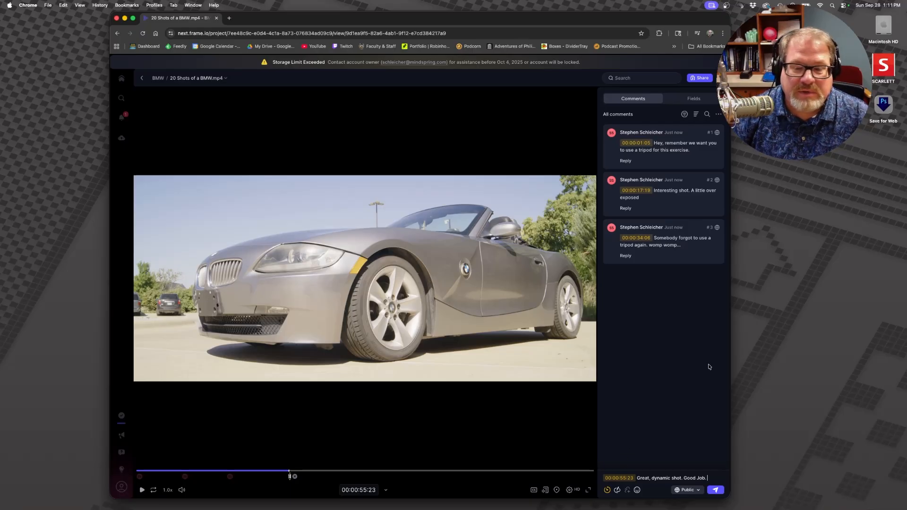
{"action": "left_click", "coordinate": [716, 490]}
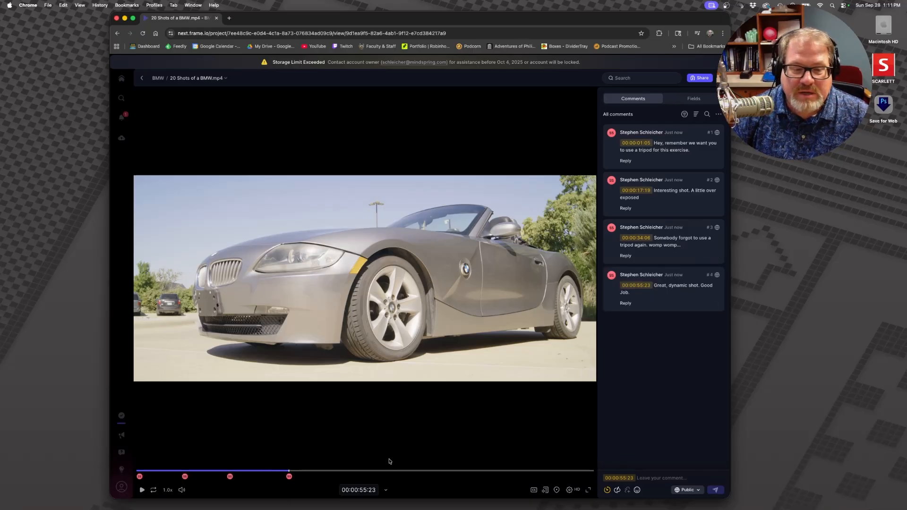
{"action": "mouse_move", "coordinate": [337, 473]}
{"action": "left_mouse_down"}
{"action": "mouse_move", "coordinate": [580, 477]}
{"action": "mouse_move", "coordinate": [330, 476]}
{"action": "left_mouse_up"}
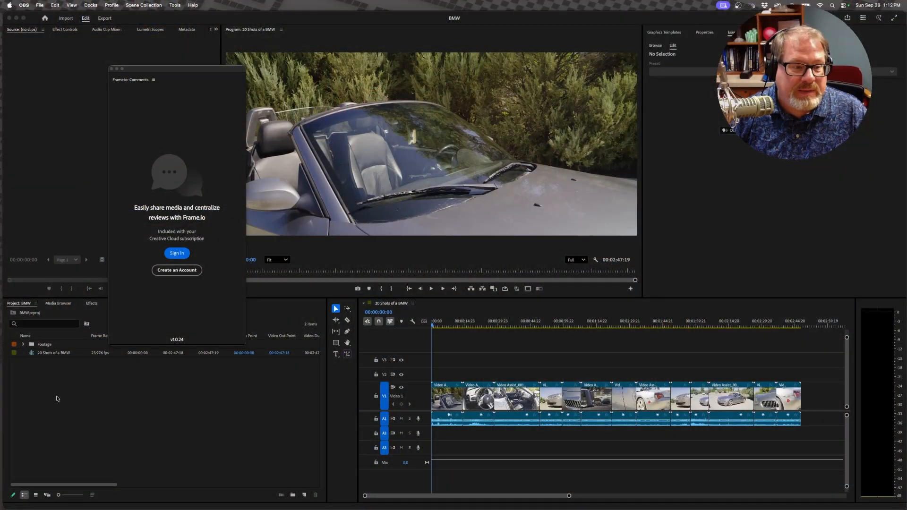
Step: Switch to Premiere Pro and connect Frame.io Comments to the Frame.io account, authenticating in the browser with the account e-mail
{"action": "left_click", "coordinate": [39, 423]}
{"action": "left_click", "coordinate": [176, 270]}
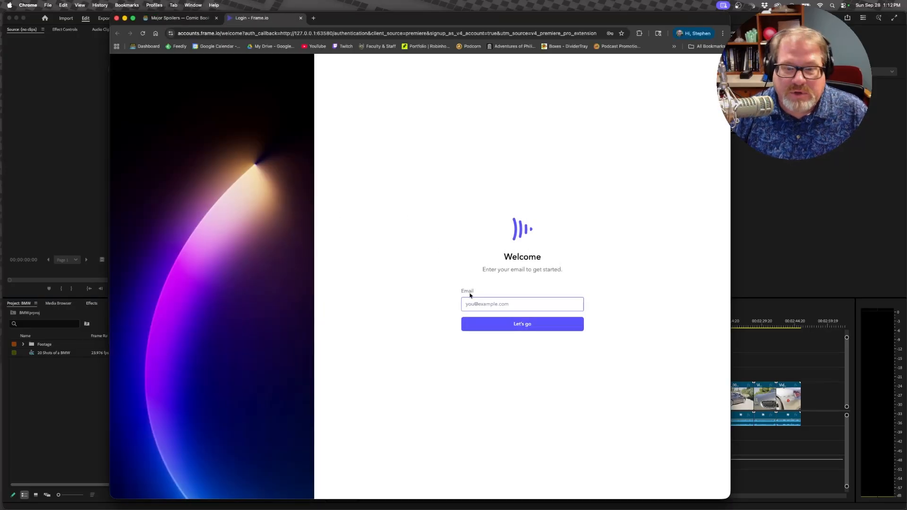
{"action": "left_click", "coordinate": [494, 303]}
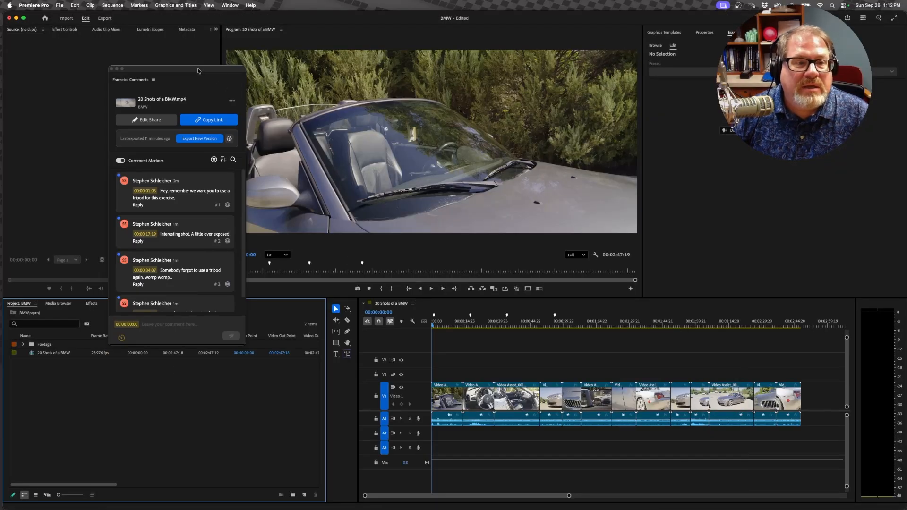
Step: Enlarge the floating Frame.io Comments window to fit all comments and place it clear of the program monitor and timeline
{"action": "left_click_drag", "start_coordinate": [198, 71], "coordinate": [327, 64]}
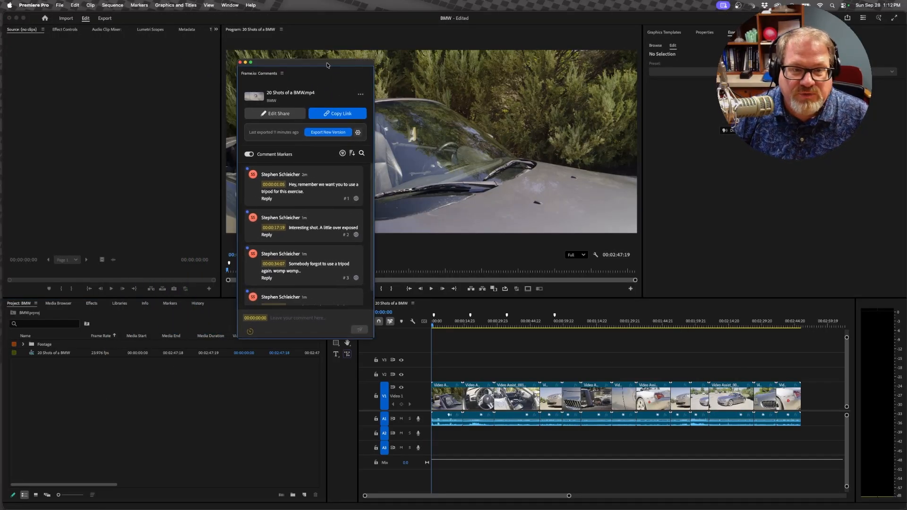
{"action": "left_click_drag", "start_coordinate": [374, 339], "coordinate": [412, 448]}
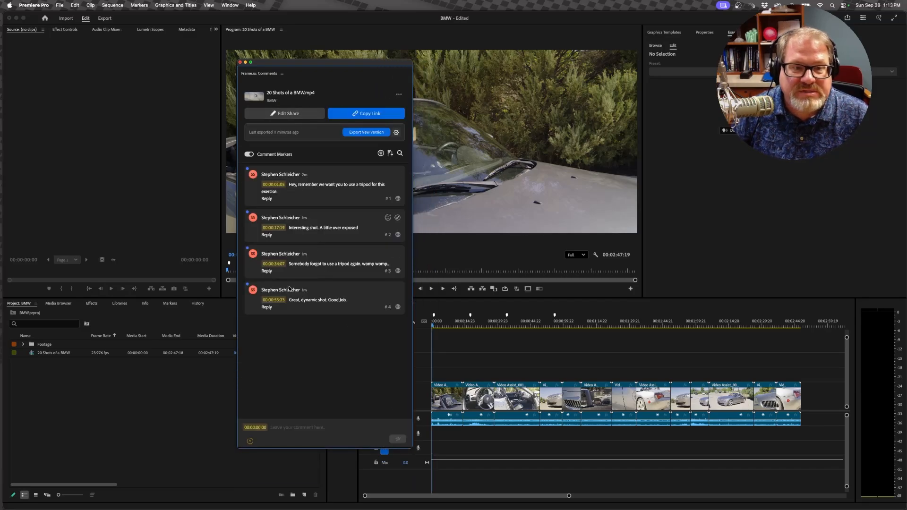
{"action": "left_click_drag", "start_coordinate": [329, 62], "coordinate": [152, 61]}
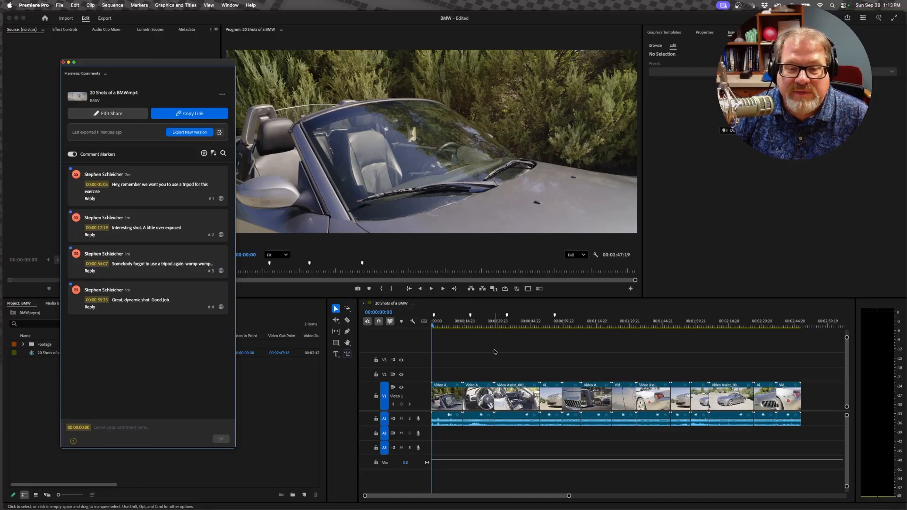
Step: Review the commented shots by jumping to the sequence's comment markers at 00:00:17:19, 00:00:34:06 and 00:00:55:23
{"action": "left_click", "coordinate": [470, 316]}
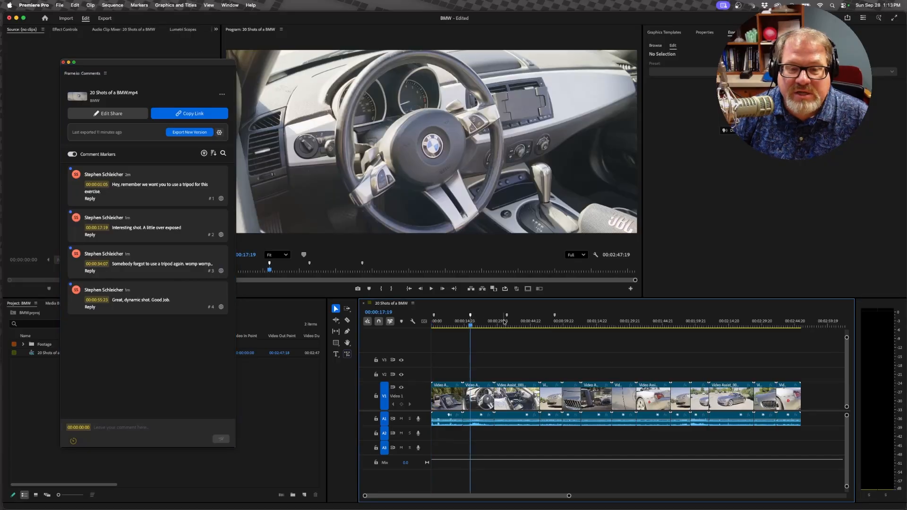
{"action": "left_click", "coordinate": [507, 316]}
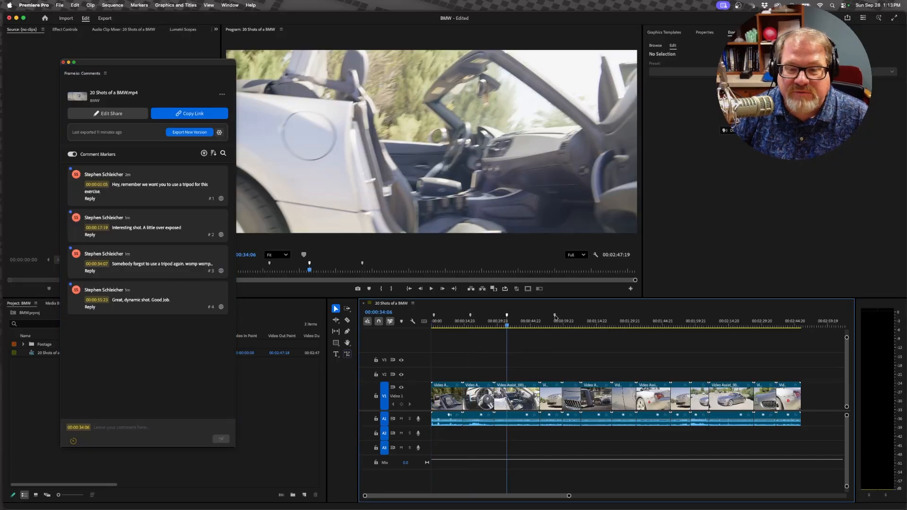
{"action": "left_click", "coordinate": [555, 316]}
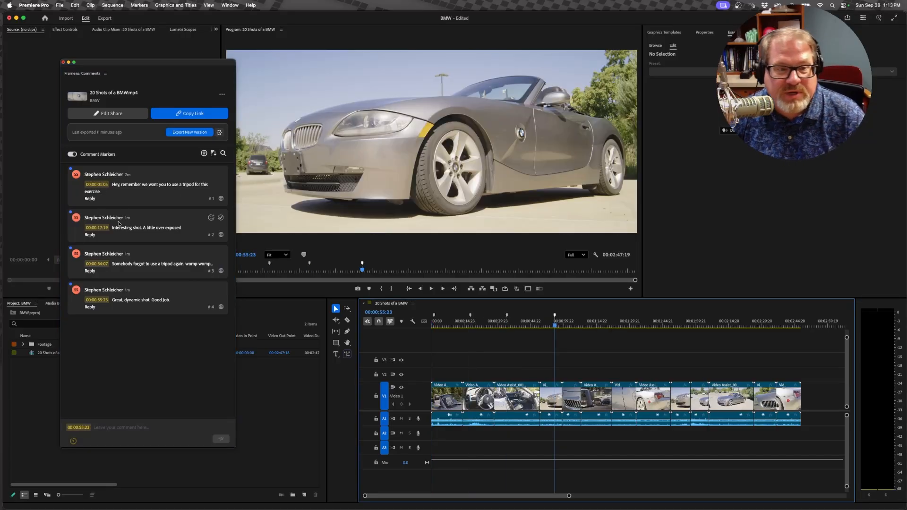
Step: View the shots commented at 00:00:01:05 and 00:00:17:19, dismissing each preview, and check the marker details at 00:00:17:19 without editing them
{"action": "left_click", "coordinate": [125, 178]}
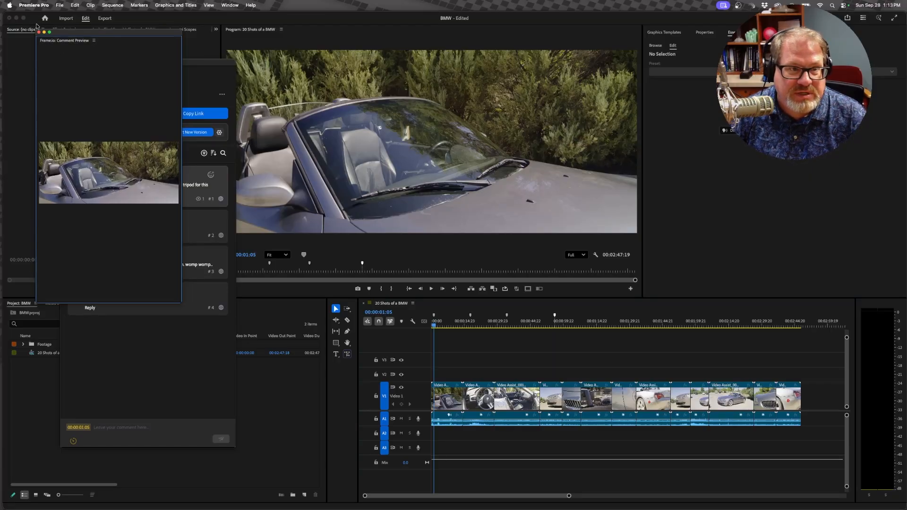
{"action": "left_click", "coordinate": [40, 32]}
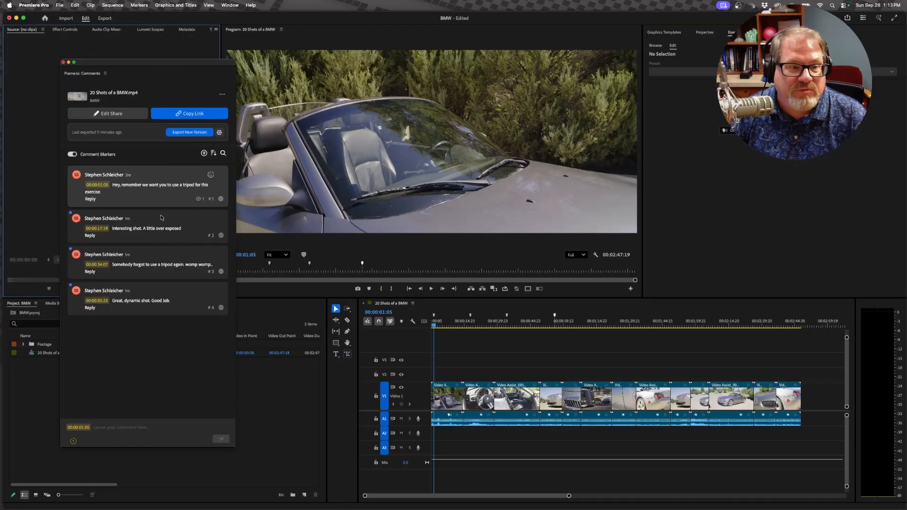
{"action": "left_click", "coordinate": [161, 231]}
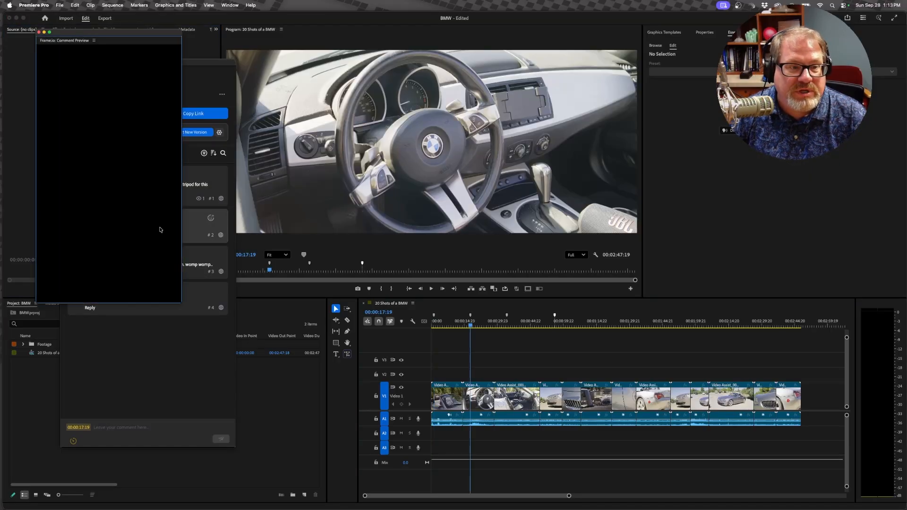
{"action": "left_click", "coordinate": [40, 32]}
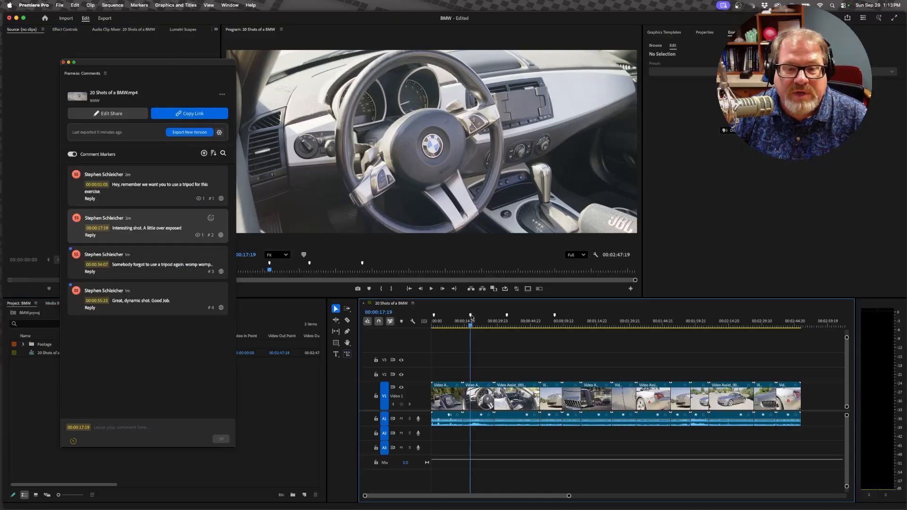
{"action": "double_click", "coordinate": [471, 315]}
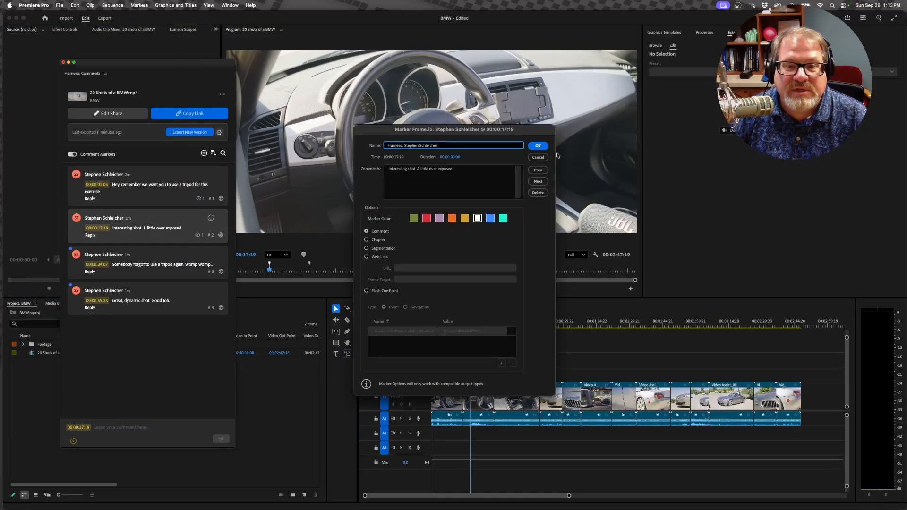
{"action": "left_click", "coordinate": [537, 157]}
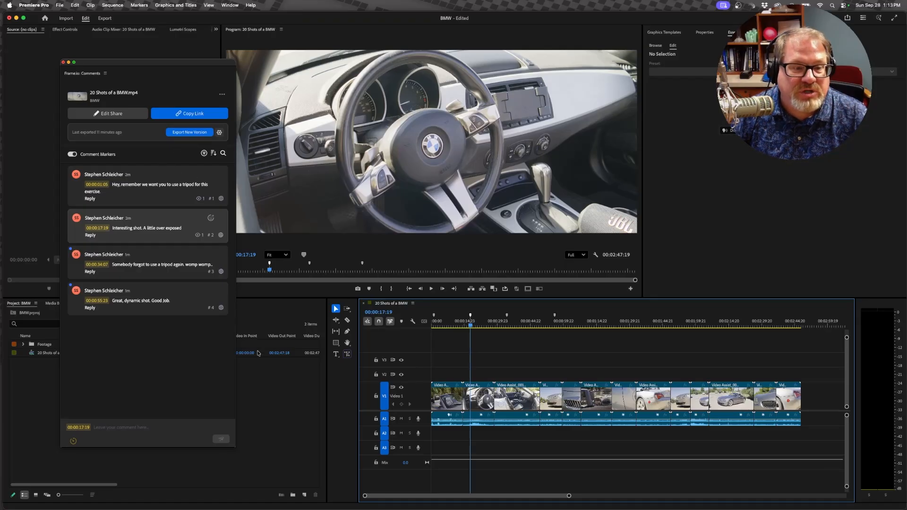
Step: Open the comment at 00:00:55:23, move its floating preview beside the comments window, and close the preview
{"action": "left_click", "coordinate": [125, 308]}
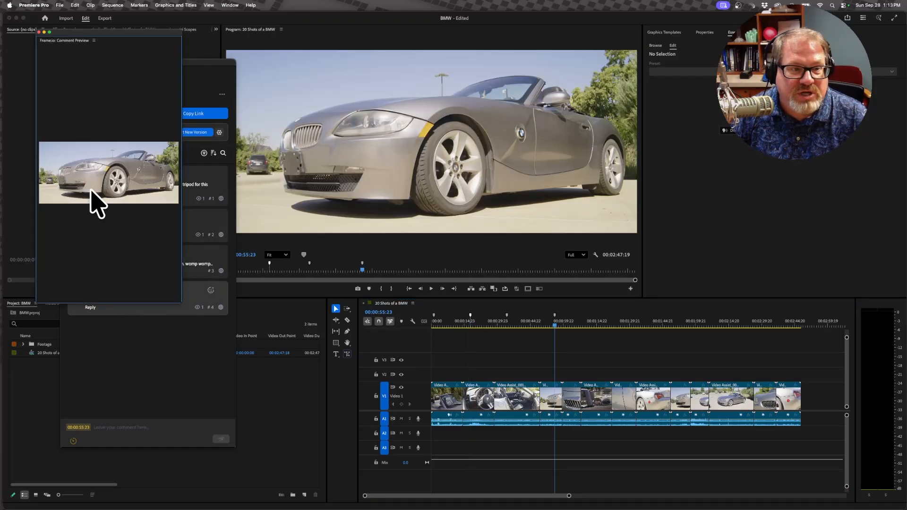
{"action": "left_click_drag", "start_coordinate": [85, 35], "coordinate": [261, 67]}
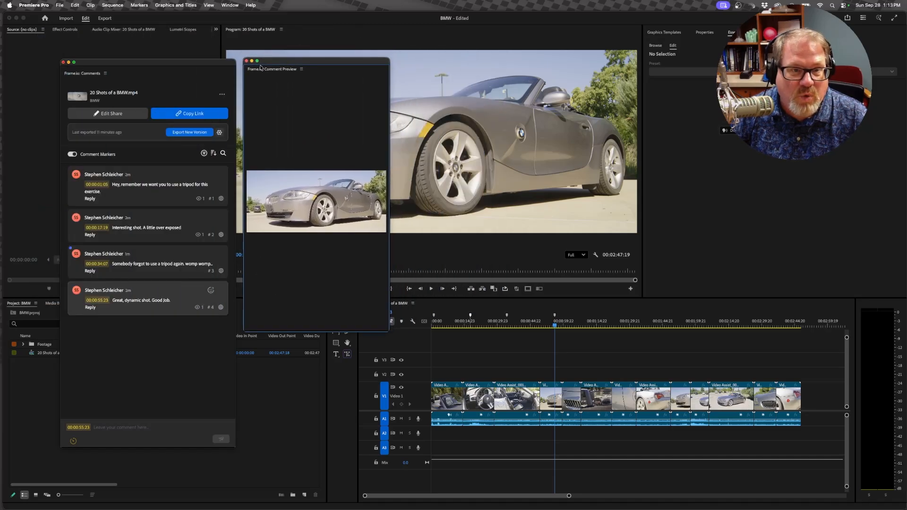
{"action": "left_click", "coordinate": [246, 61]}
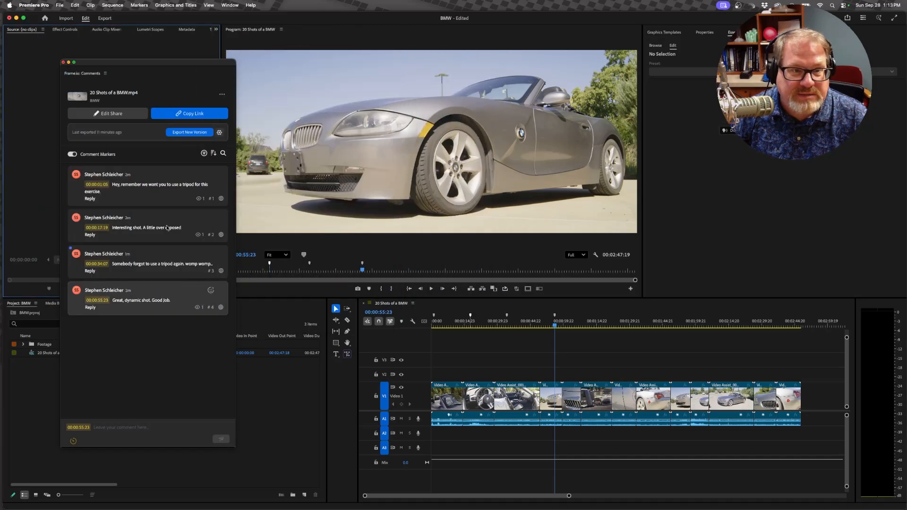
Step: Open the comments at 00:00:34:07 and 00:00:17:19, close the preview, and play the sequence from 00:00:17:19
{"action": "left_click", "coordinate": [156, 255]}
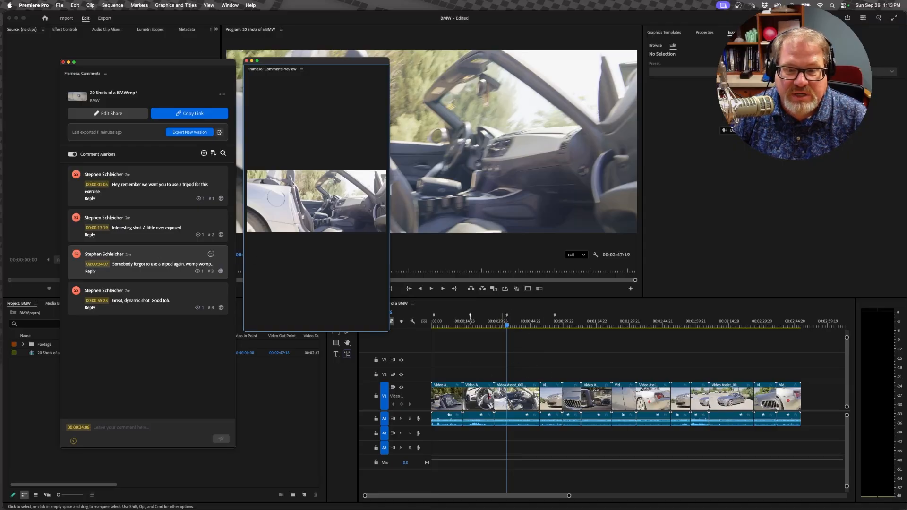
{"action": "left_click", "coordinate": [141, 239]}
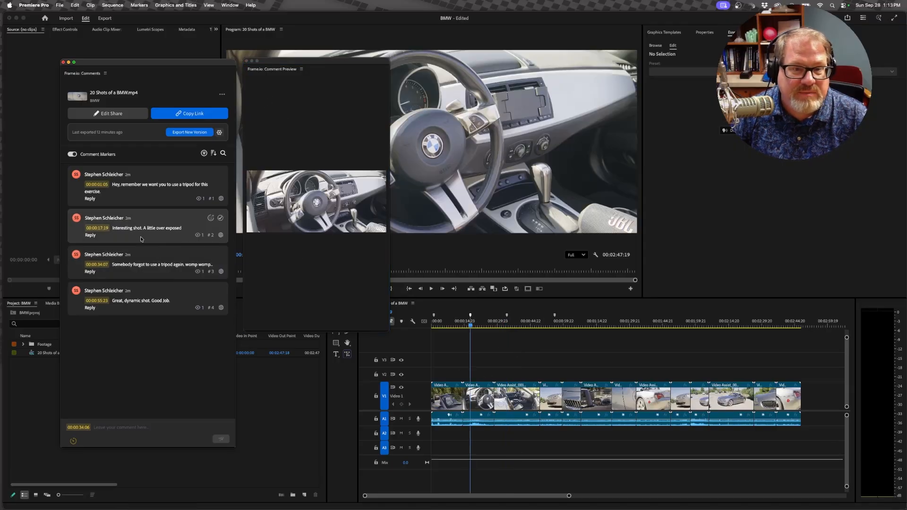
{"action": "left_click", "coordinate": [246, 62]}
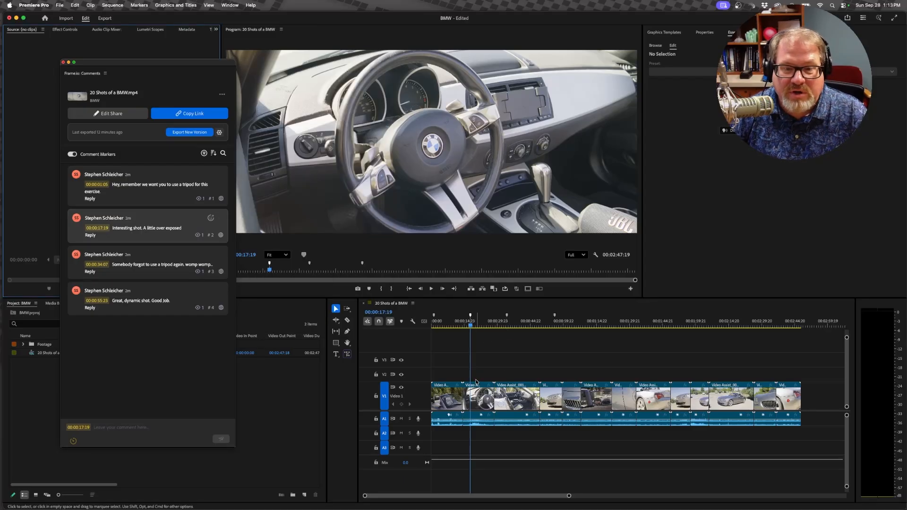
{"action": "key", "text": "space"}
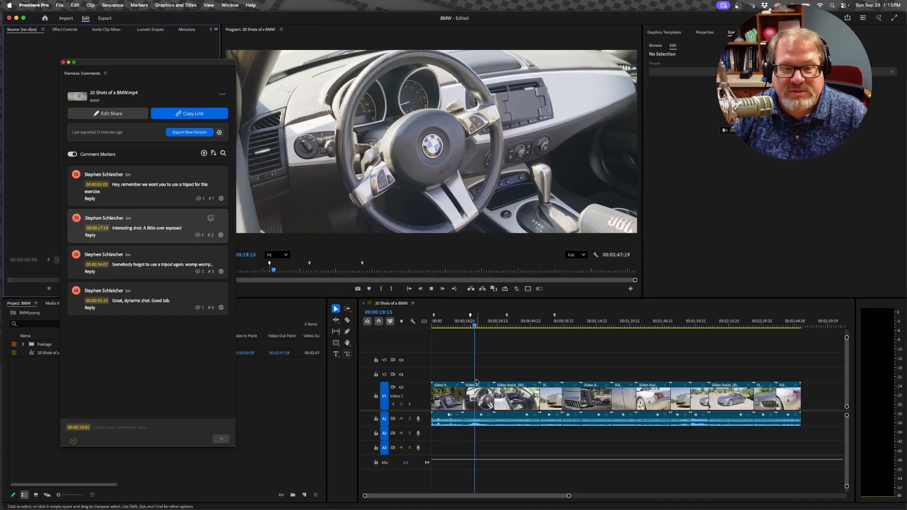
Step: Jump to the comment at 00:00:34:07, play the sequence from there to review the commented shot, and stop playback
{"action": "left_click", "coordinate": [130, 267]}
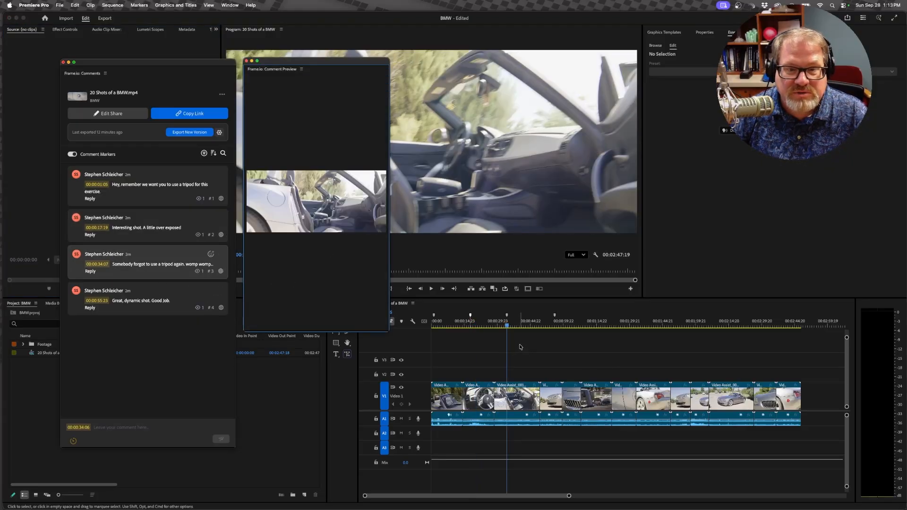
{"action": "left_click", "coordinate": [507, 327]}
{"action": "key", "text": "space"}
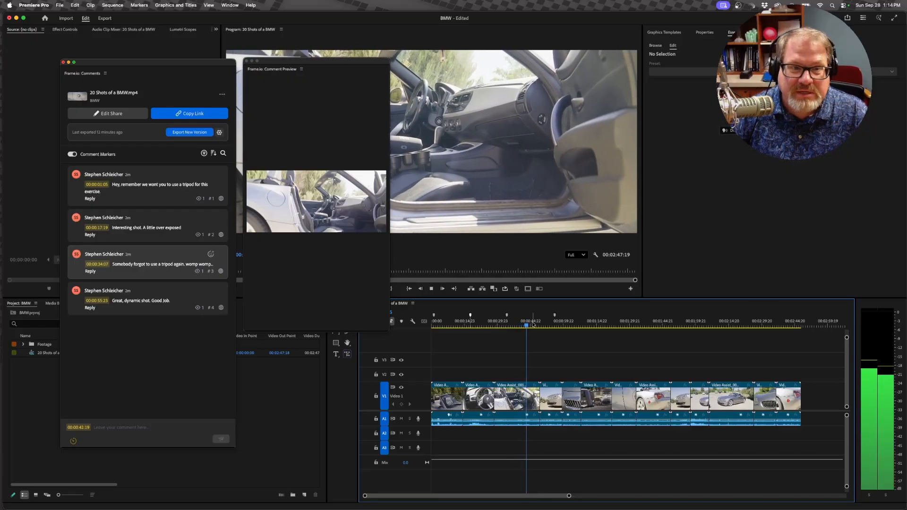
{"action": "key", "text": "space"}
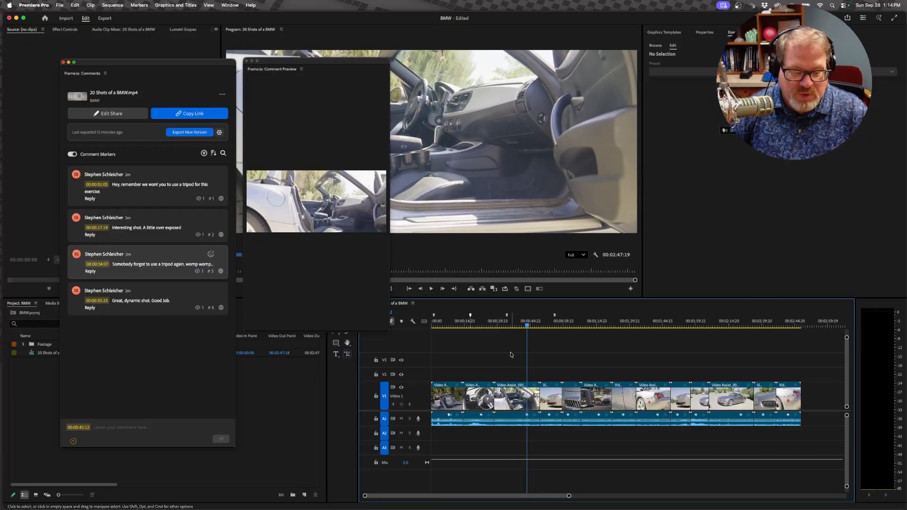
{"action": "key", "text": "super+Tab"}
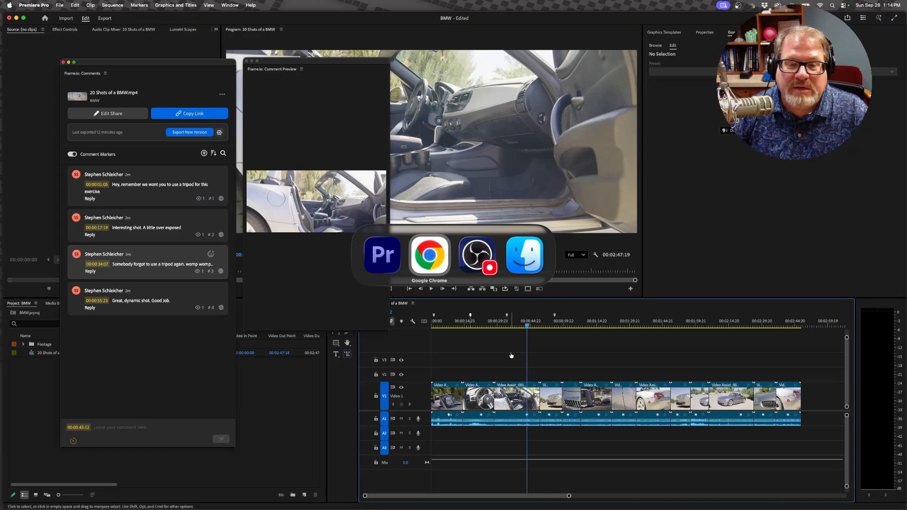
{"action": "key", "text": "super+Tab"}
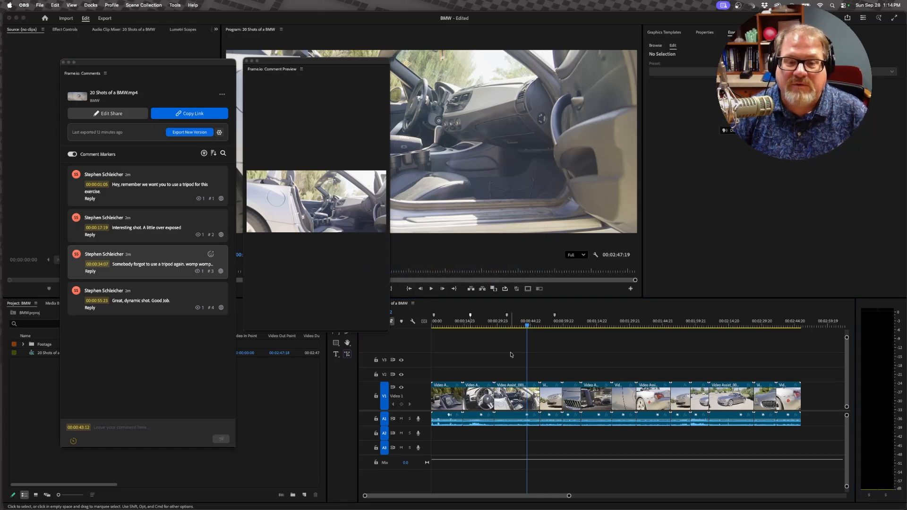